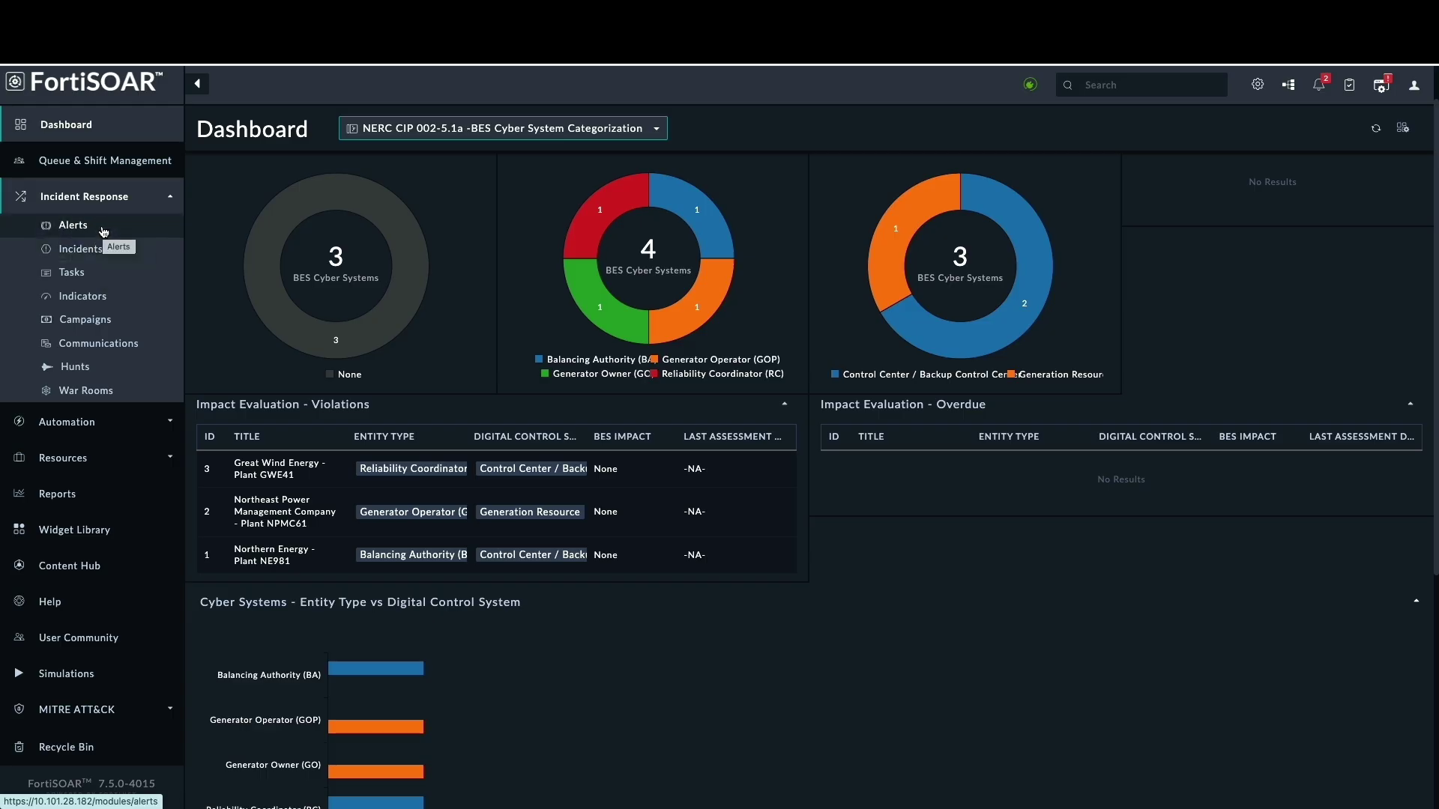
- Open the Alerts list under Incident Response from the dashboard sidebar
{"action": "left_click", "coordinate": [104, 232]}
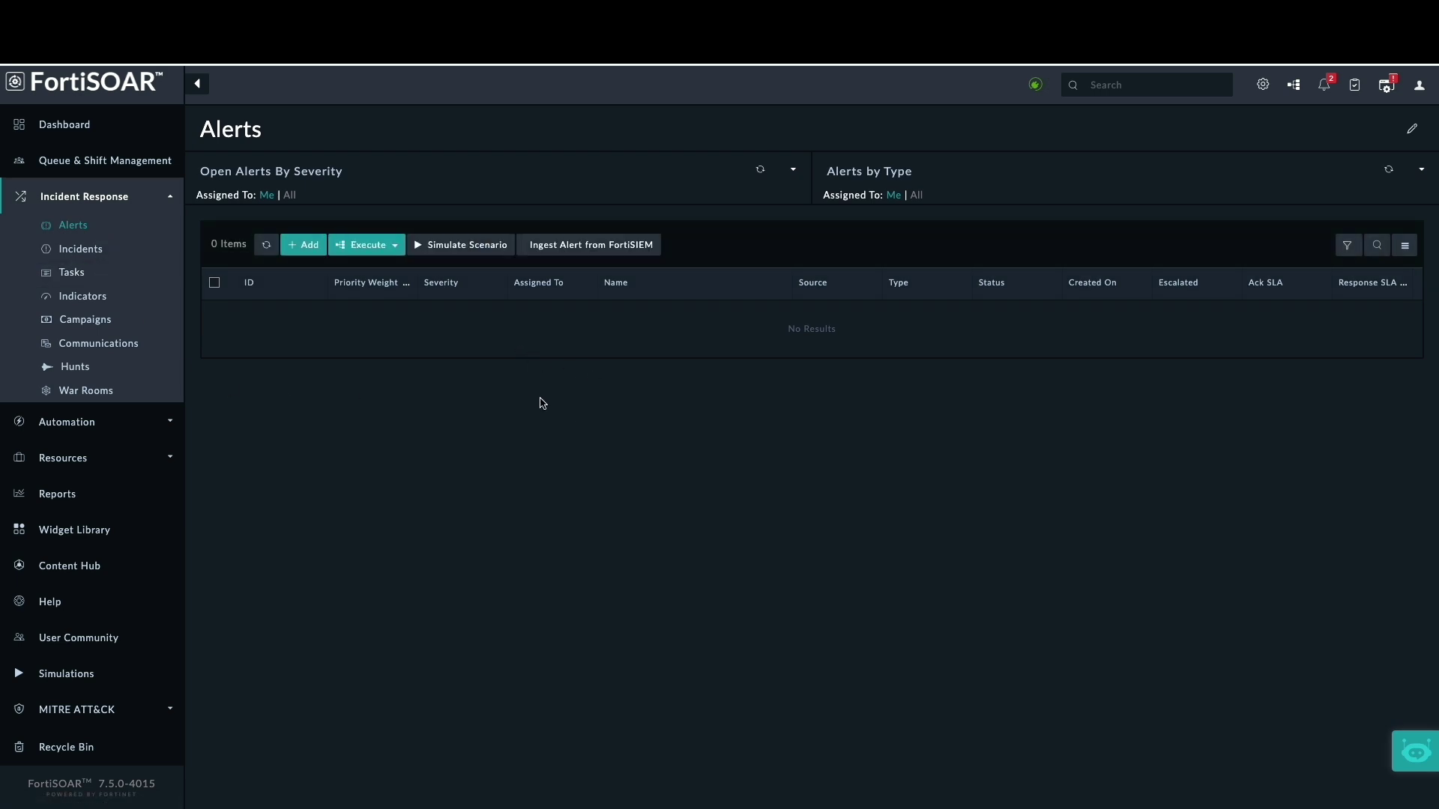
- Start a new indicator in the Indicators list with type IP Address and value 4.2.2.2
{"action": "left_click", "coordinate": [83, 296]}
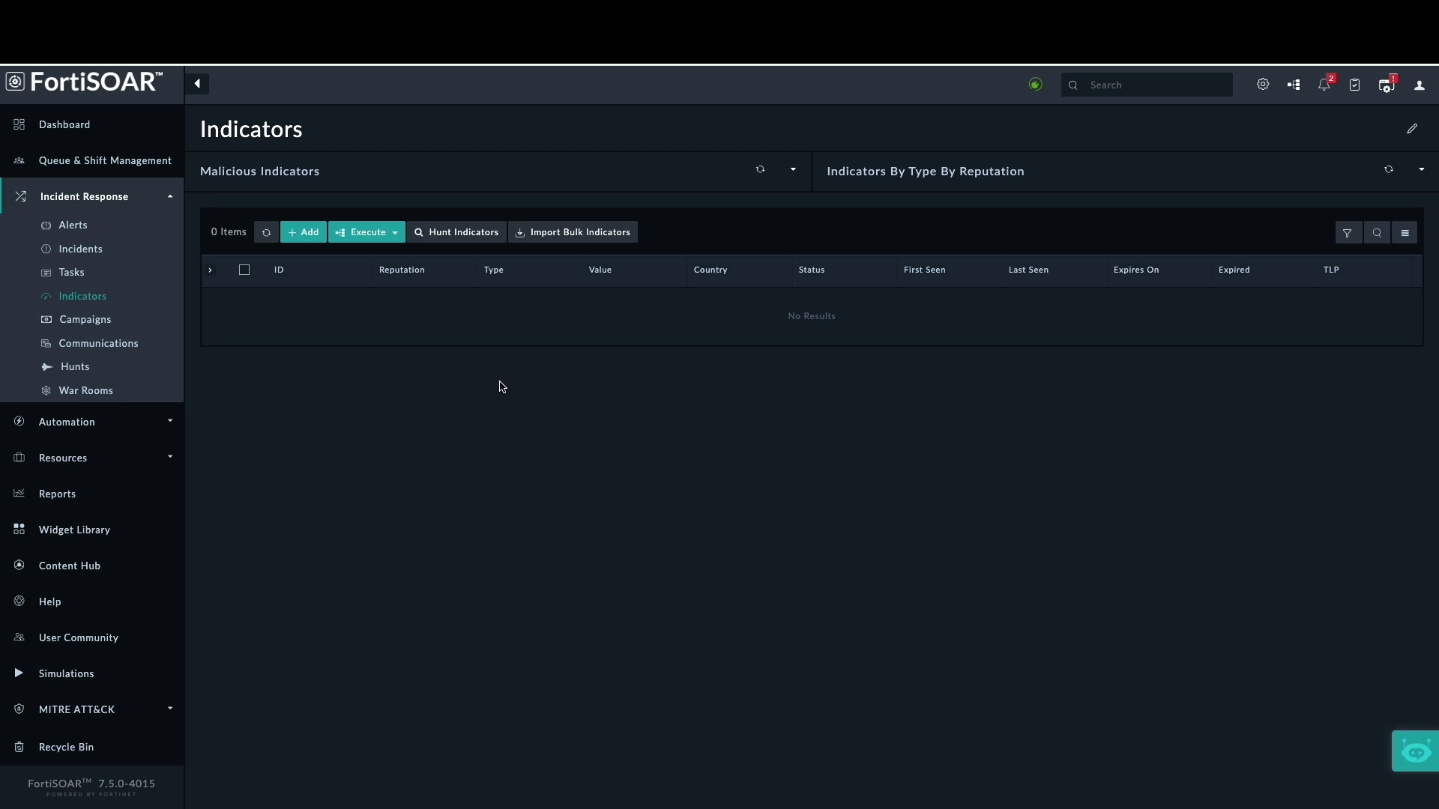
{"action": "left_click", "coordinate": [297, 238]}
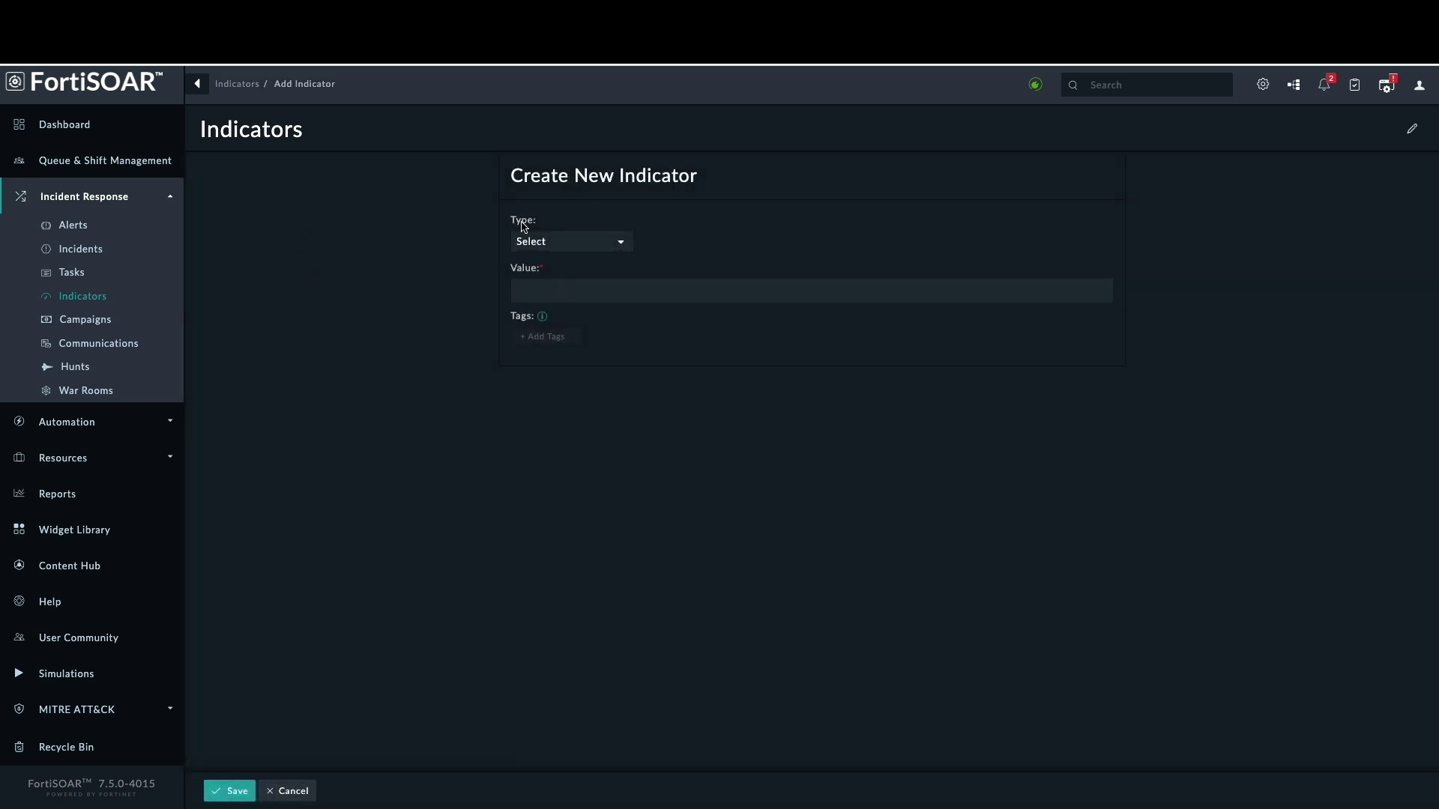
{"action": "left_click", "coordinate": [620, 240]}
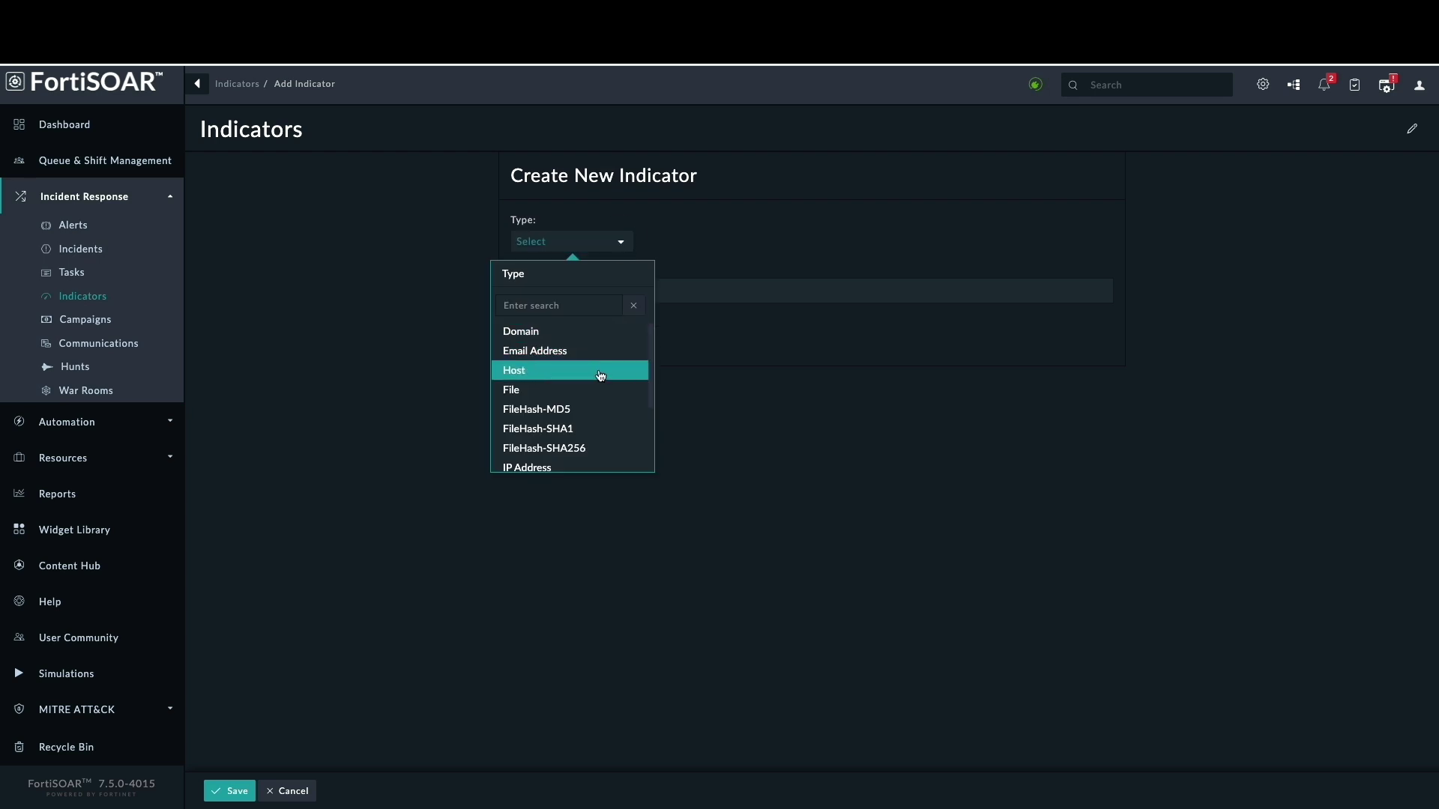
{"action": "scroll", "coordinate": [601, 376], "scroll_direction": "down", "scroll_amount": 1}
{"action": "scroll", "coordinate": [600, 376], "scroll_direction": "down", "scroll_amount": 1}
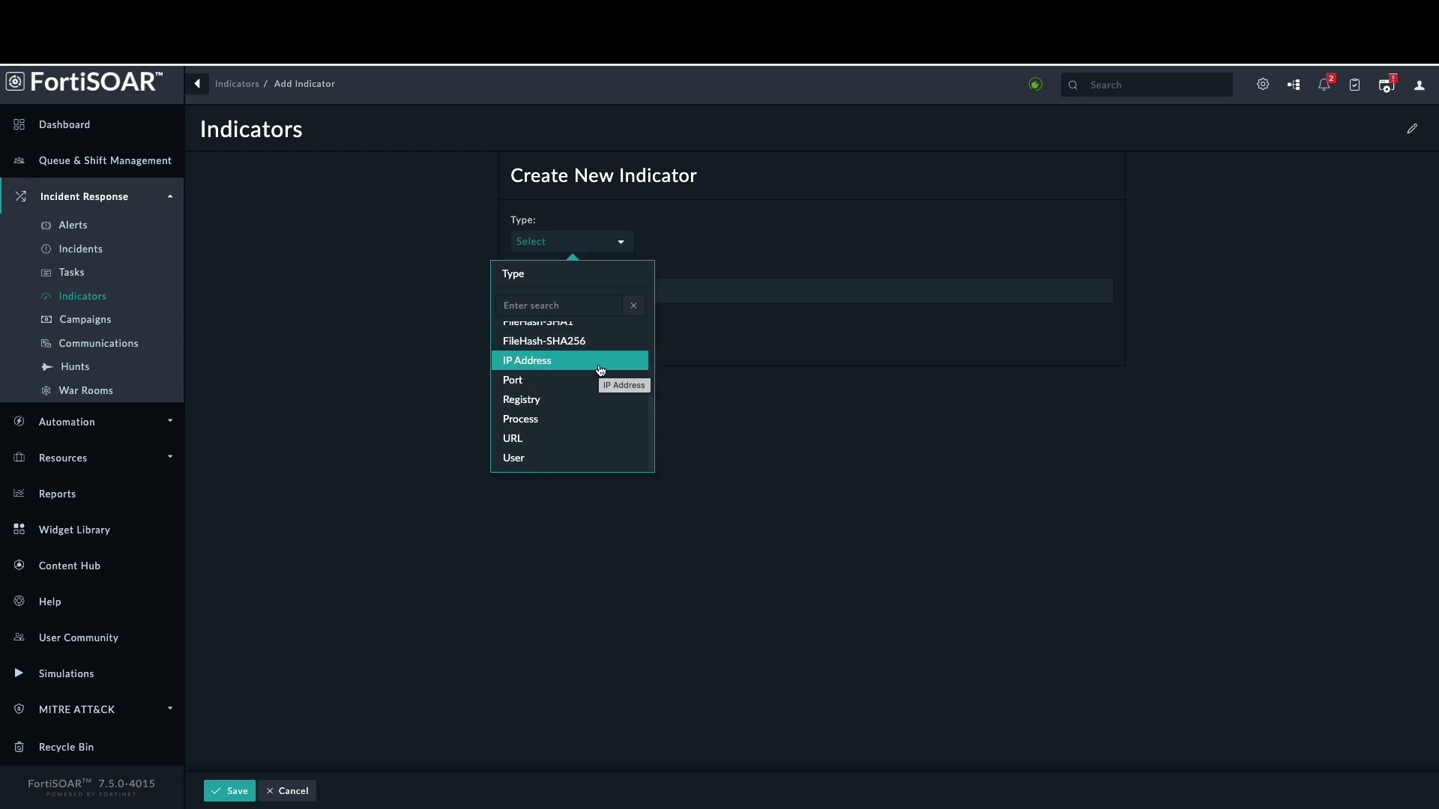
{"action": "left_click", "coordinate": [601, 367]}
{"action": "left_click", "coordinate": [615, 287]}
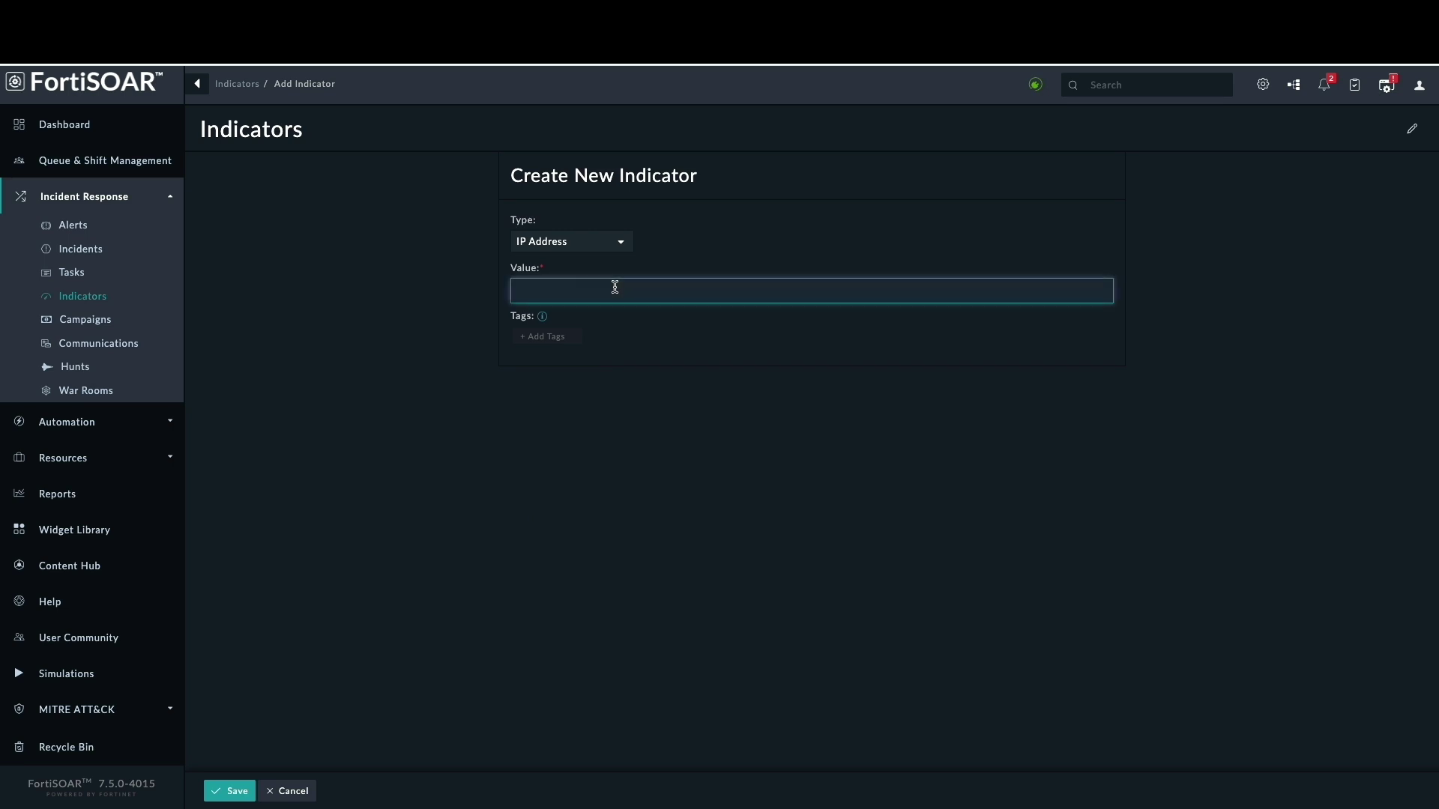
- Save the 4.2.2.2 indicator, then check its VirusTotal last_analysis_stats before closing the record
{"action": "left_click", "coordinate": [225, 791]}
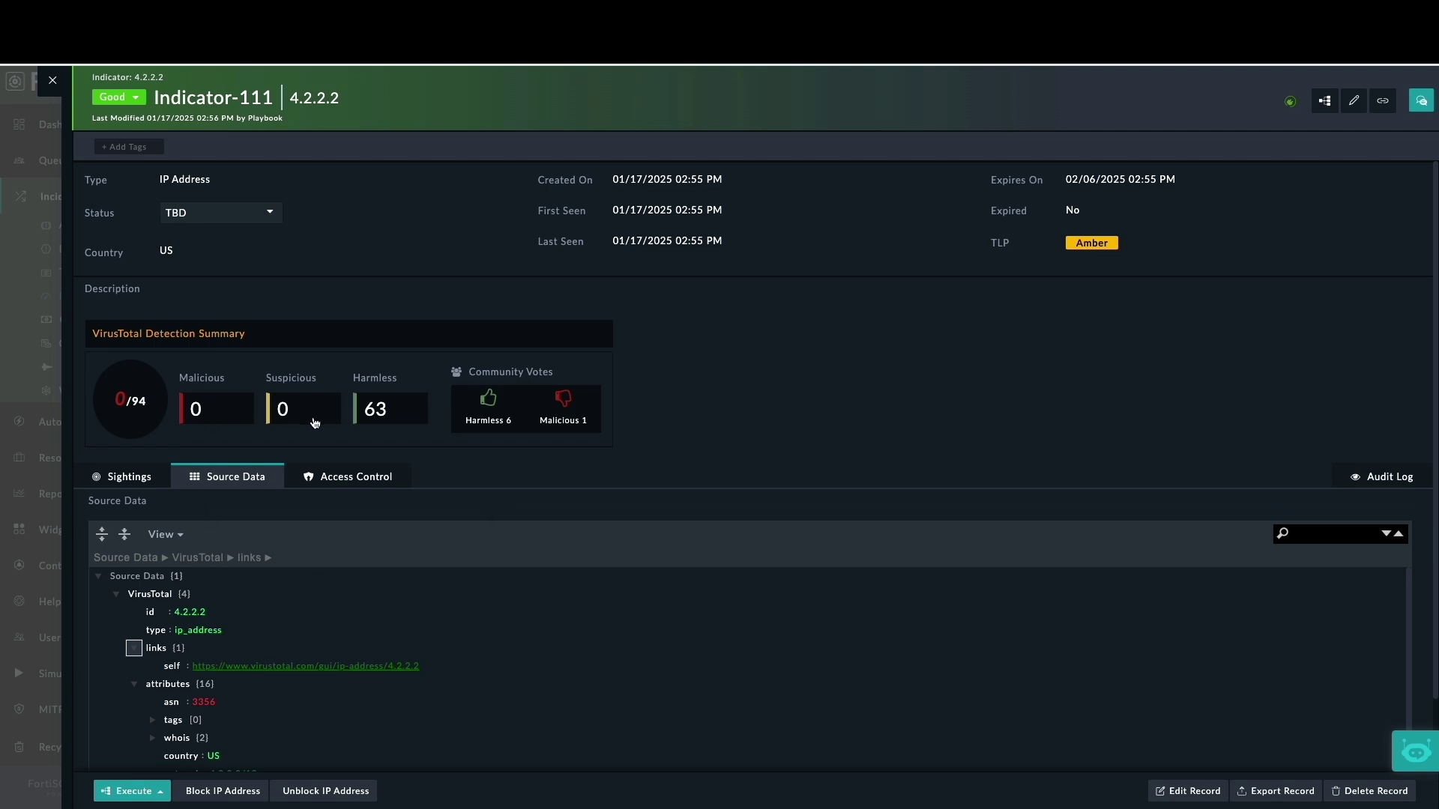
{"action": "scroll", "coordinate": [403, 680], "scroll_direction": "down", "scroll_amount": 5}
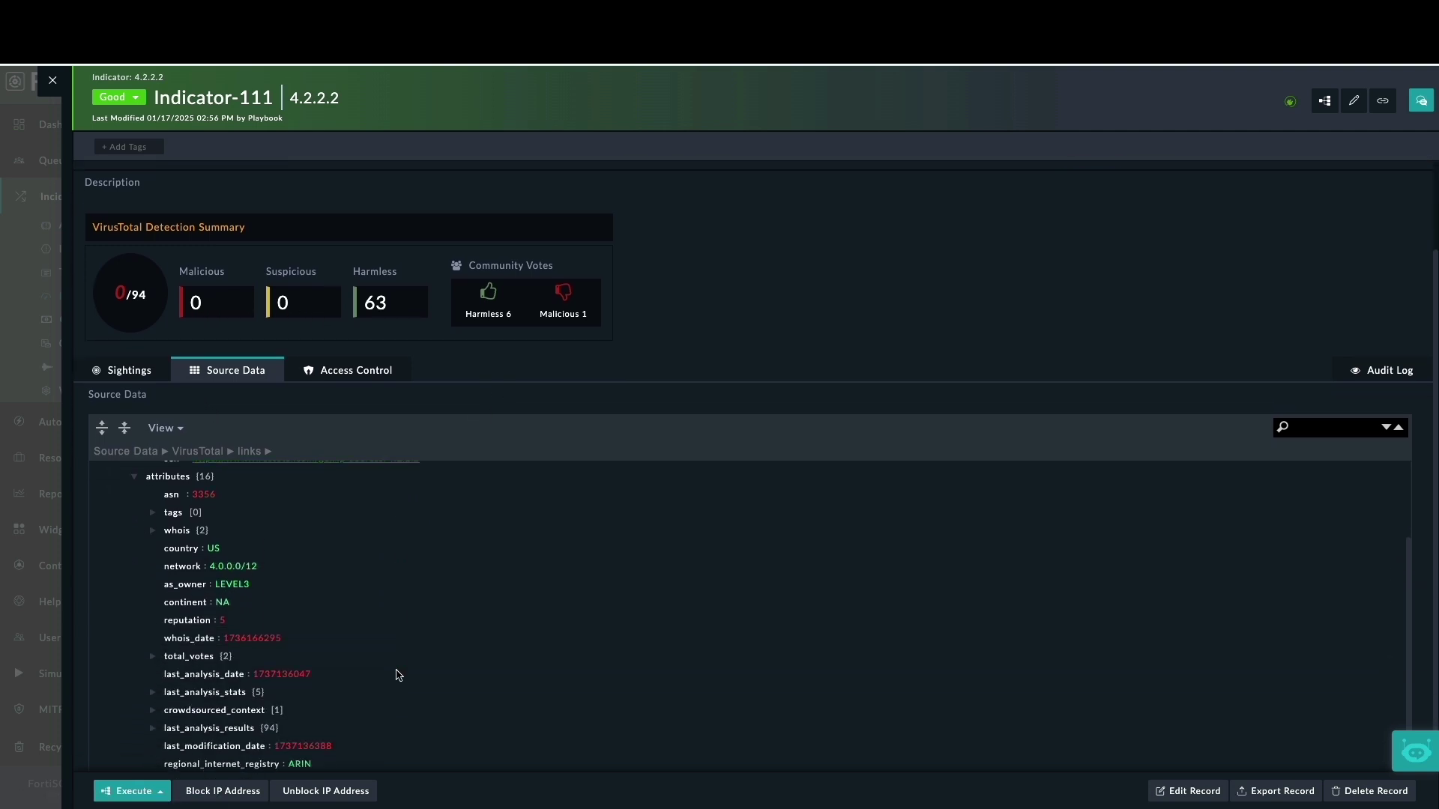
{"action": "left_click", "coordinate": [153, 692]}
{"action": "key", "text": "Escape"}
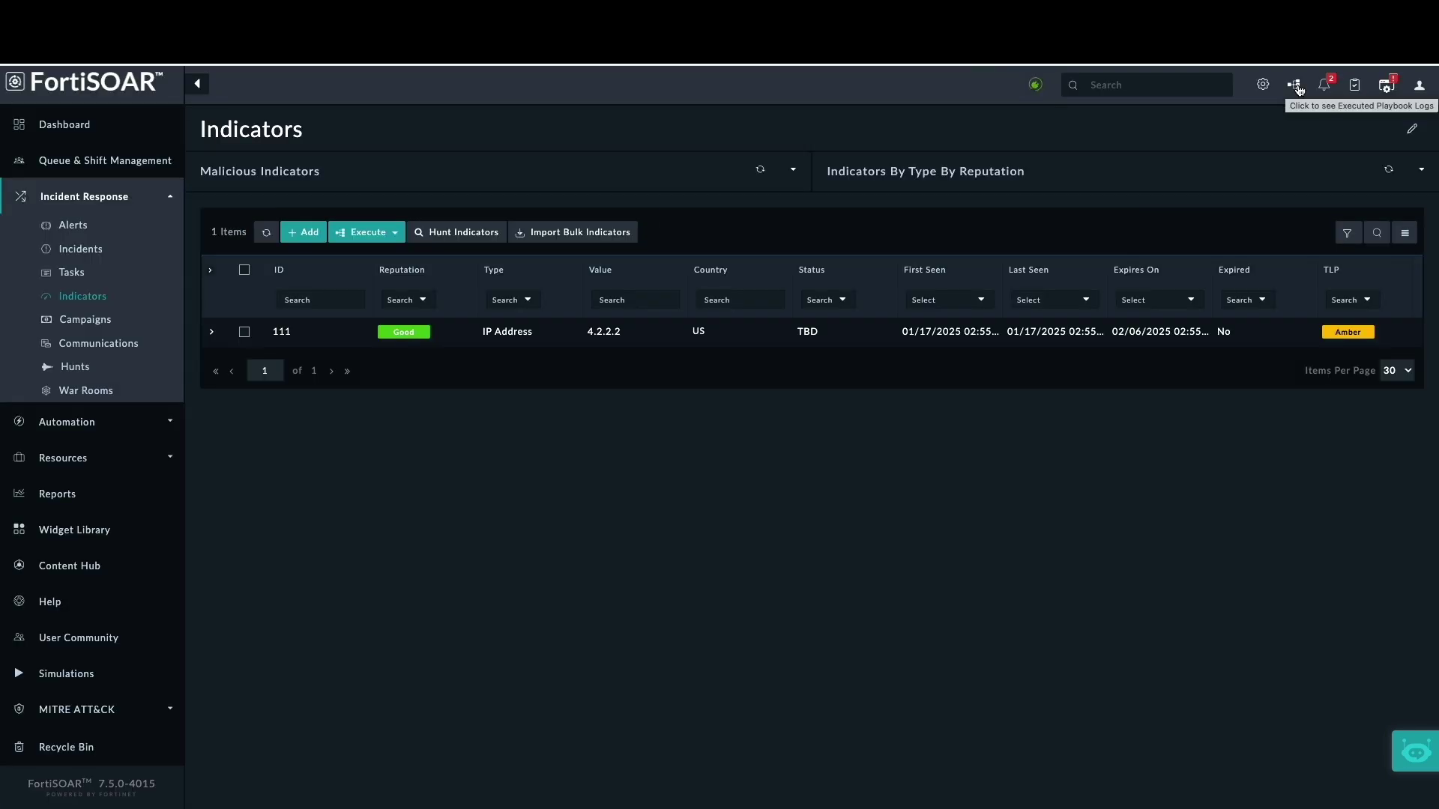
- Inspect the finished Enrich Indicators (Type All) run in the Executed Playbook Logs, then close it
{"action": "left_click", "coordinate": [1295, 87]}
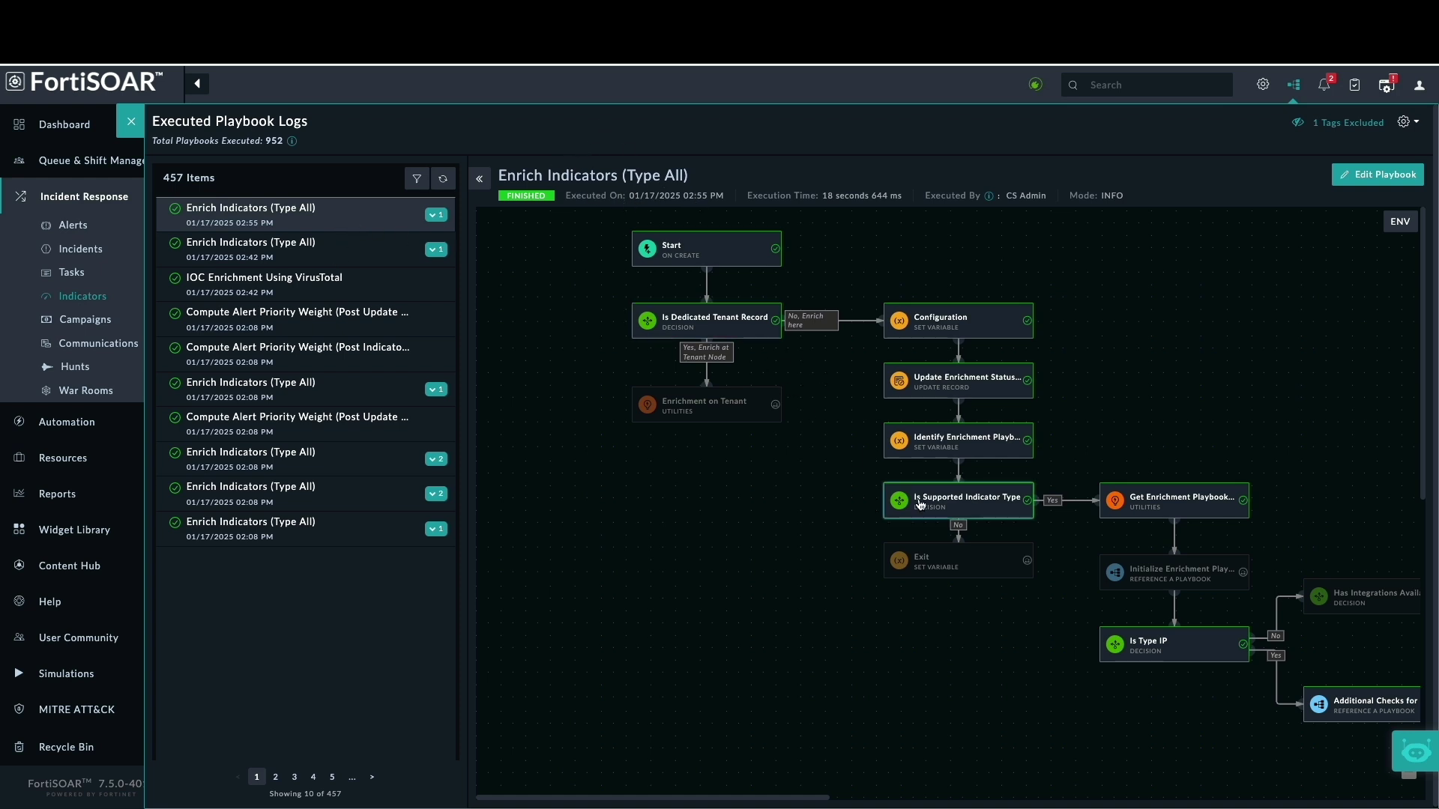
{"action": "left_click", "coordinate": [131, 121]}
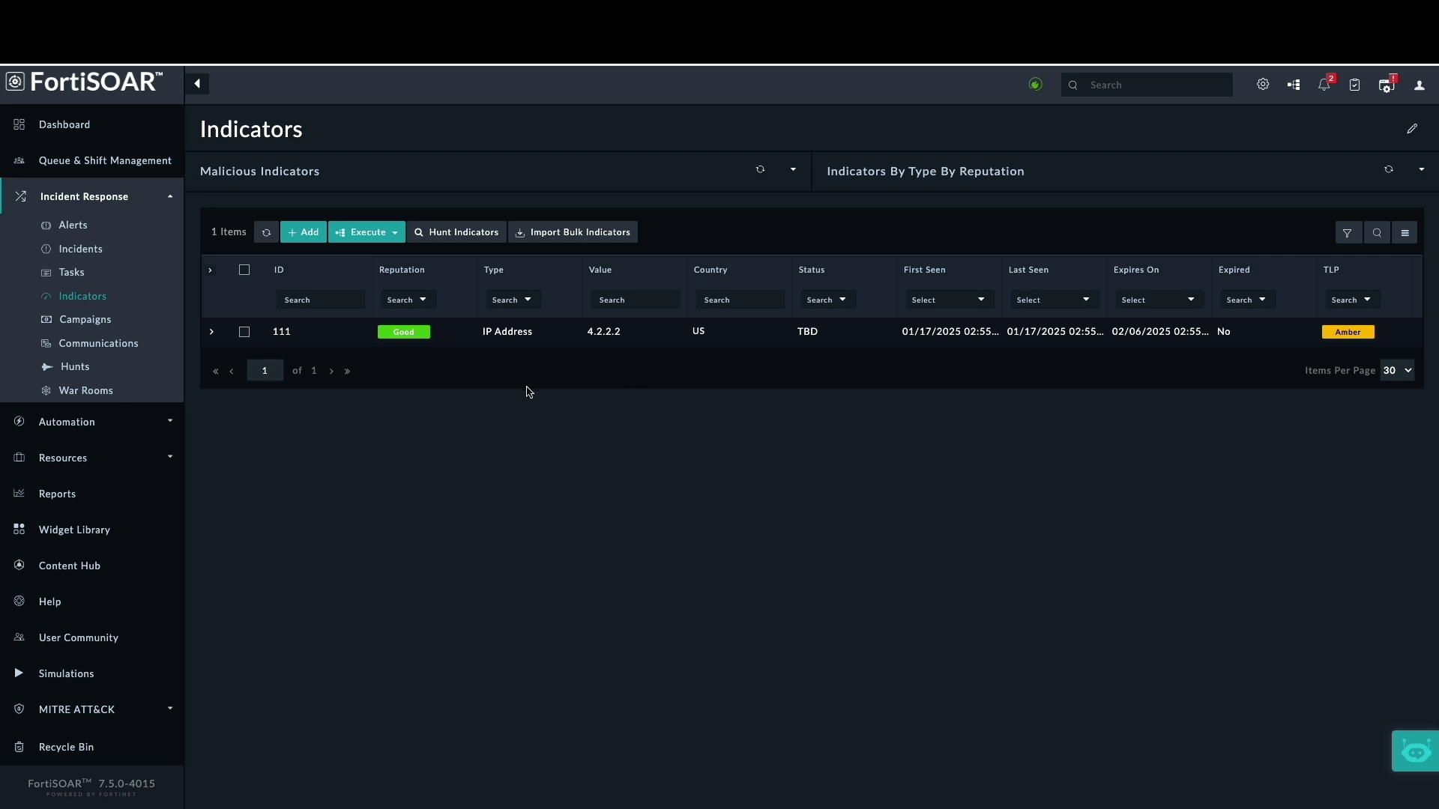
- Open the Demo collection under Automation > Playbooks
{"action": "left_click", "coordinate": [141, 424]}
{"action": "left_click", "coordinate": [102, 454]}
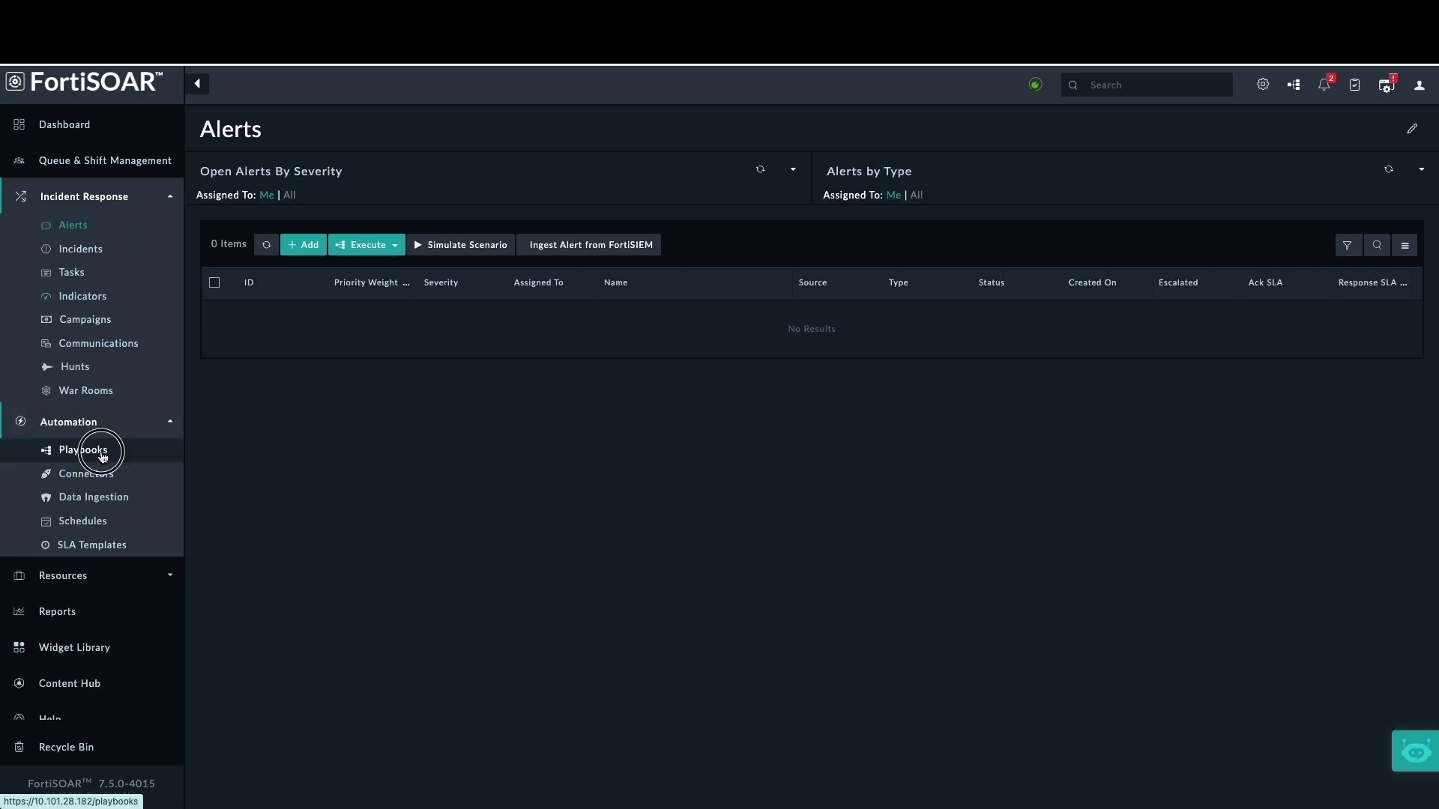
{"action": "scroll", "coordinate": [357, 299], "scroll_direction": "down", "scroll_amount": 1}
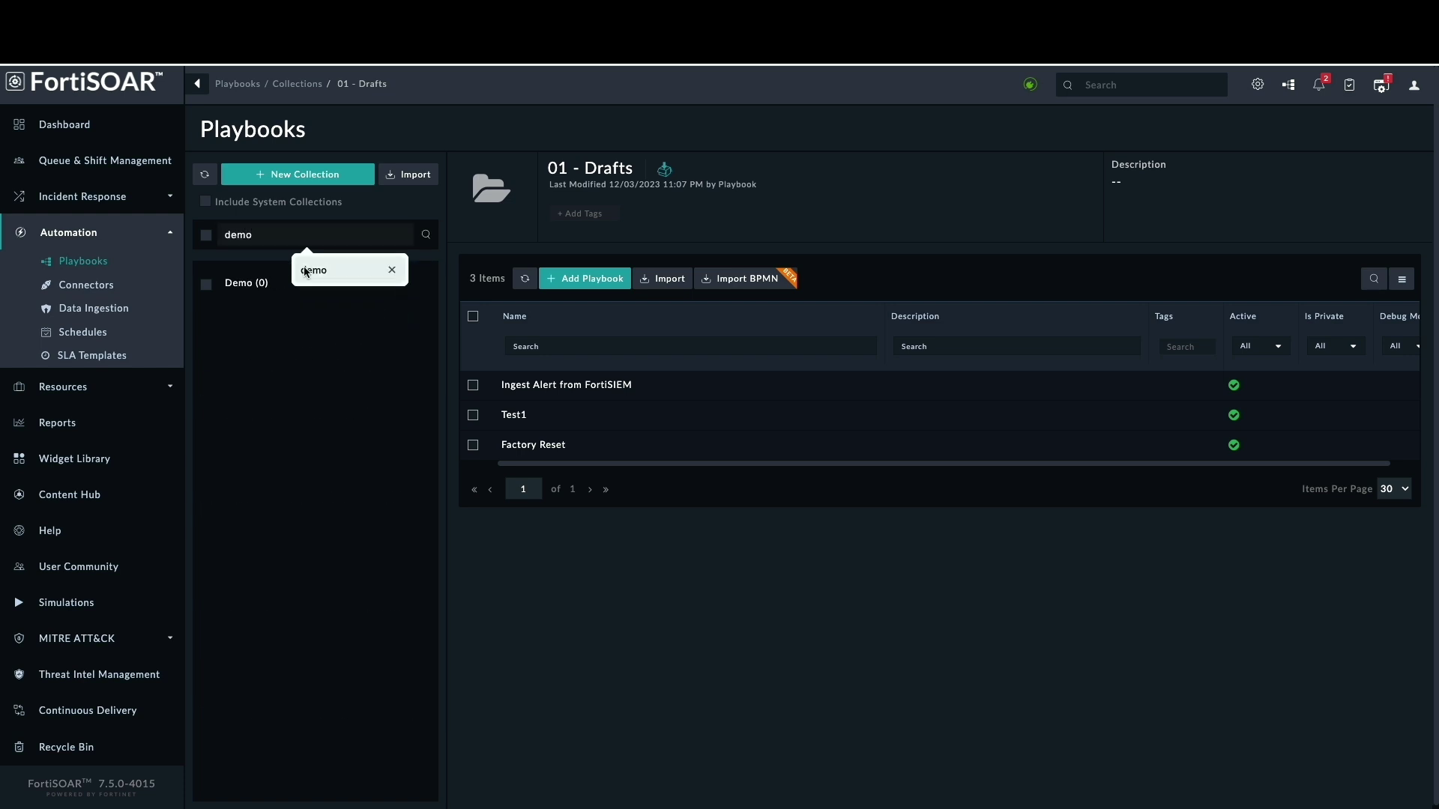
{"action": "left_click", "coordinate": [241, 283]}
- Create playbook 'IOC Enrichment IP - VirusTotal' with description 'Vi Reputation'
{"action": "left_click", "coordinate": [585, 278]}
{"action": "type", "text": "IOC En"}
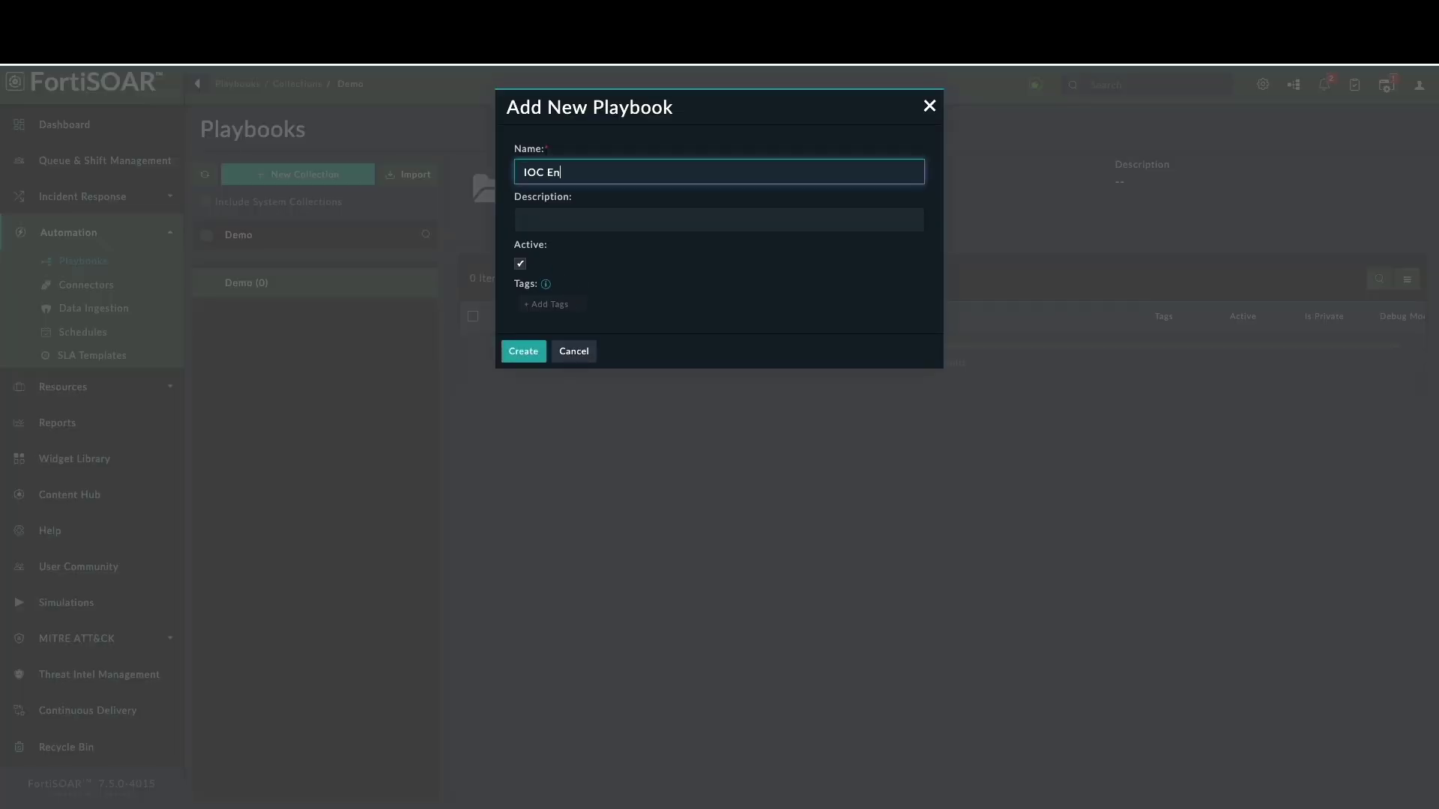
{"action": "type", "text": "richment IP - VirusTotal"}
{"action": "key", "text": "Tab"}
{"action": "type", "text": "Vi R"}
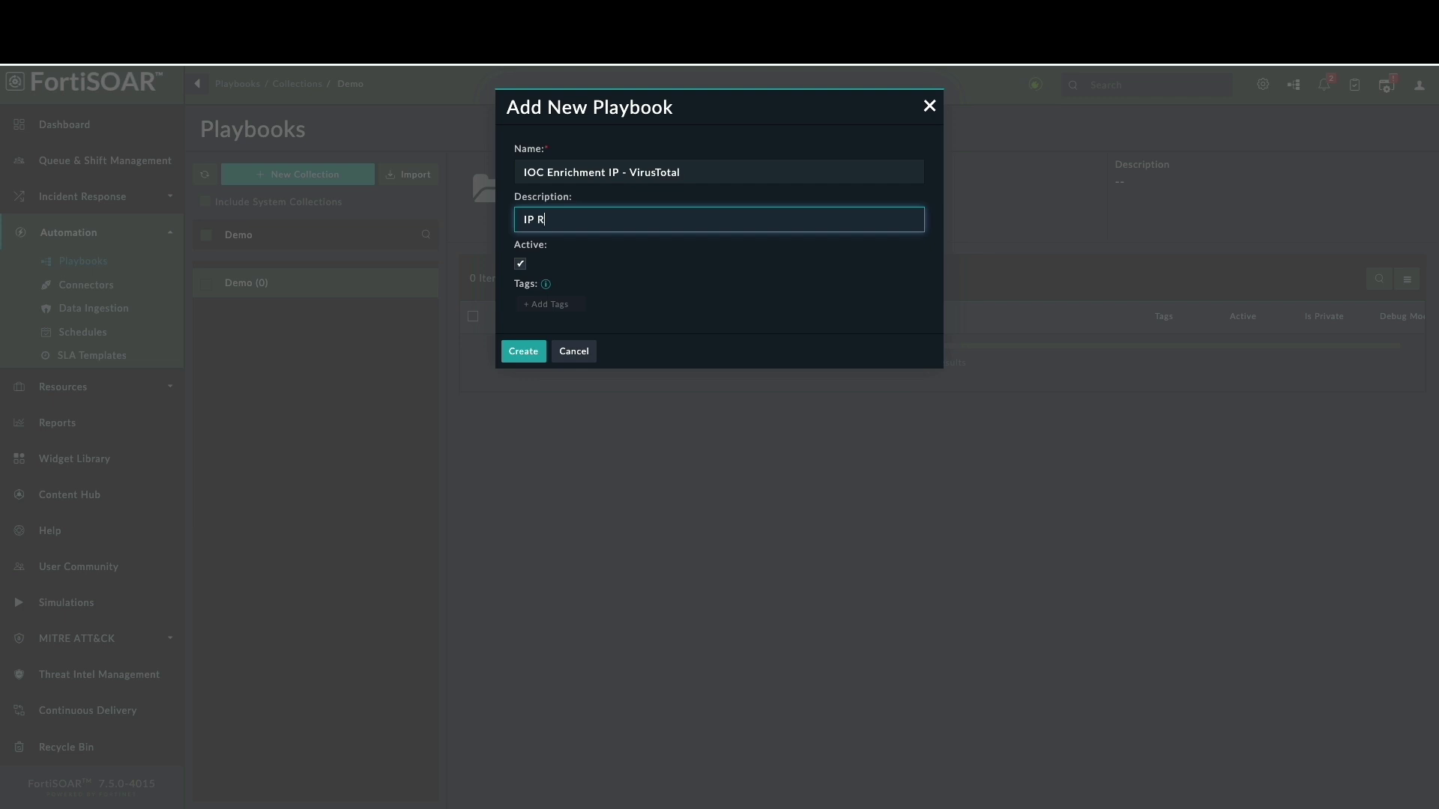
{"action": "type", "text": "eputation"}
{"action": "left_click", "coordinate": [523, 351]}
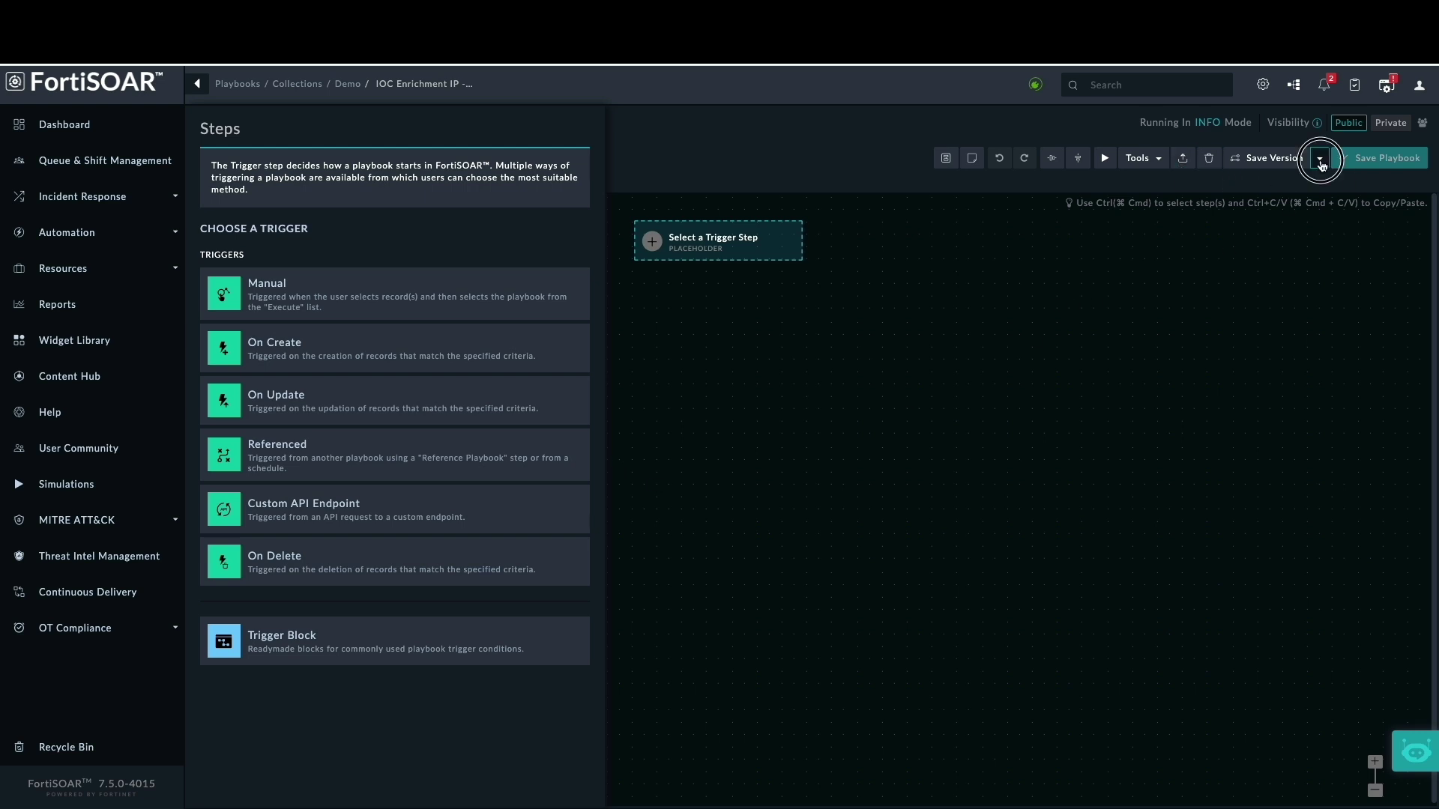
- Open and dismiss the playbook Tools menu, leaving the empty trigger placeholder
{"action": "left_click", "coordinate": [1166, 161]}
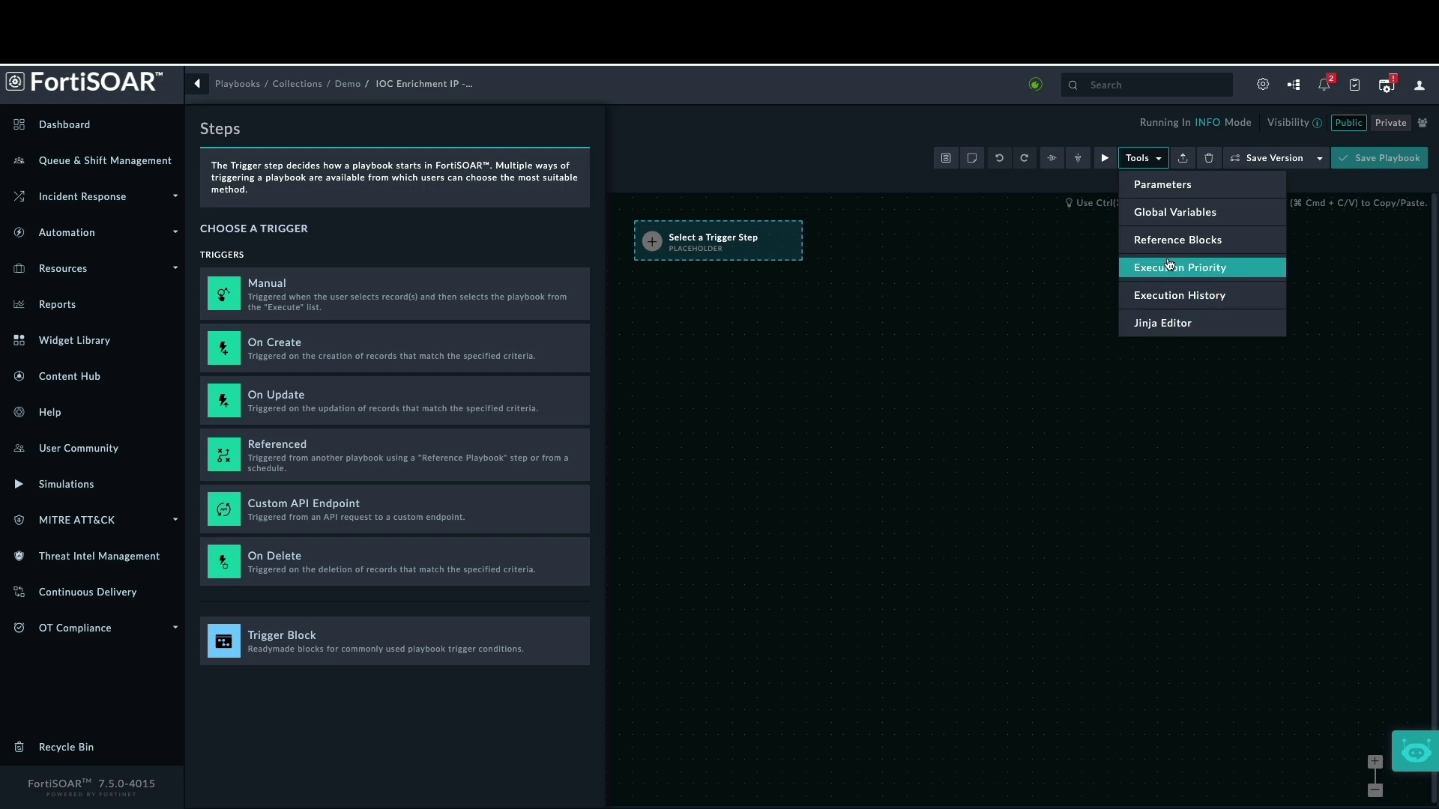
{"action": "left_click", "coordinate": [947, 318]}
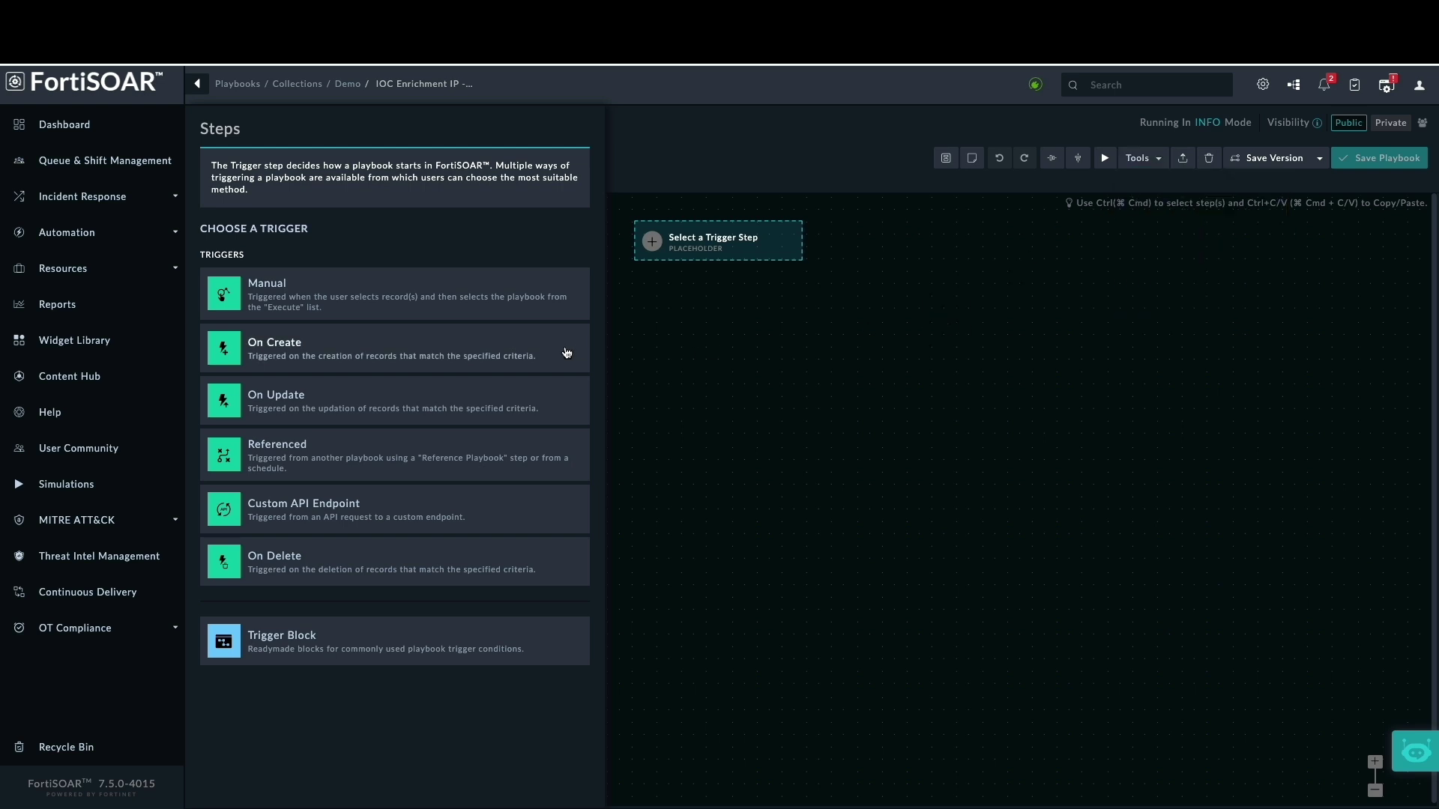
- Add an On Create trigger that watches the Indicators module
{"action": "left_click", "coordinate": [320, 351]}
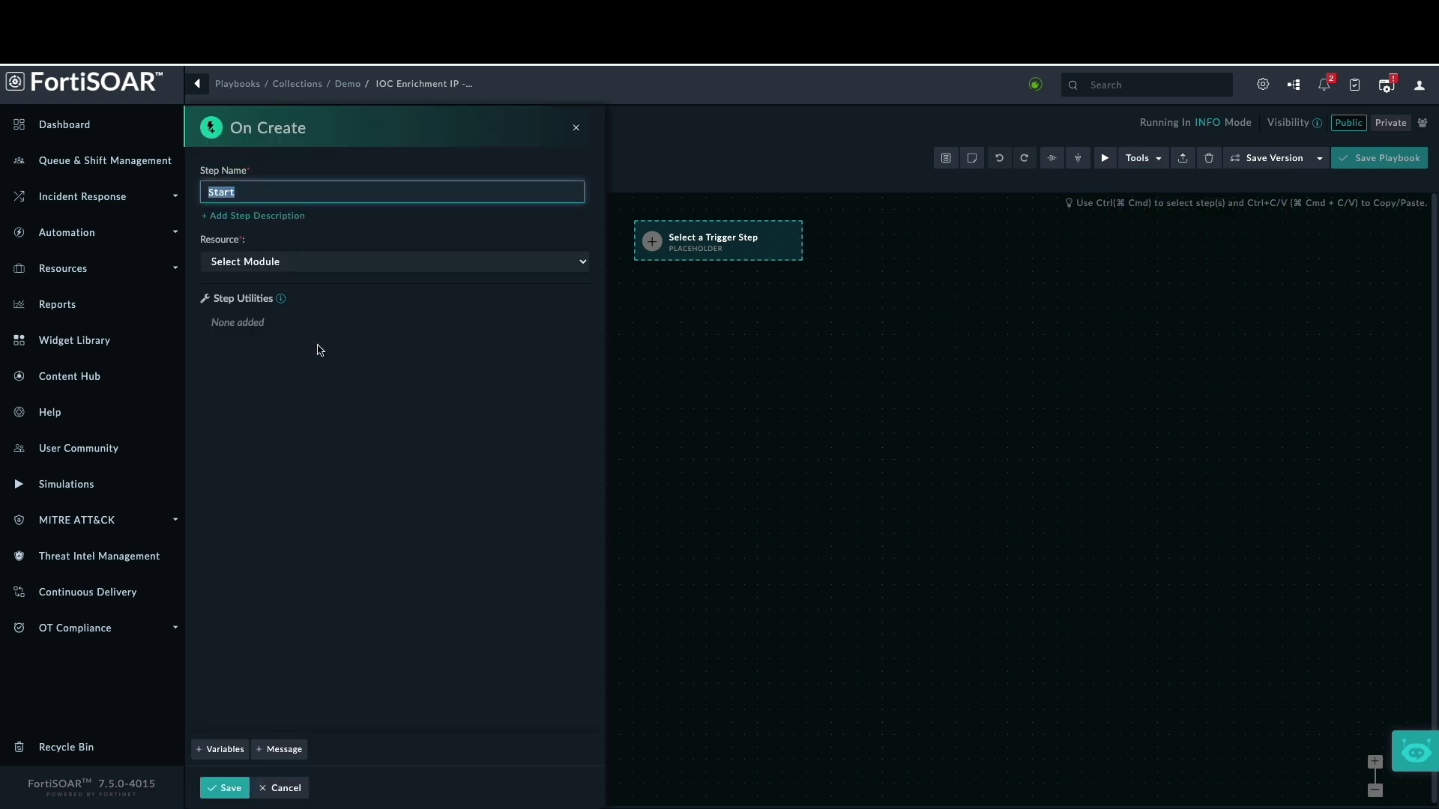
{"action": "type", "text": "IOC Enrichment"}
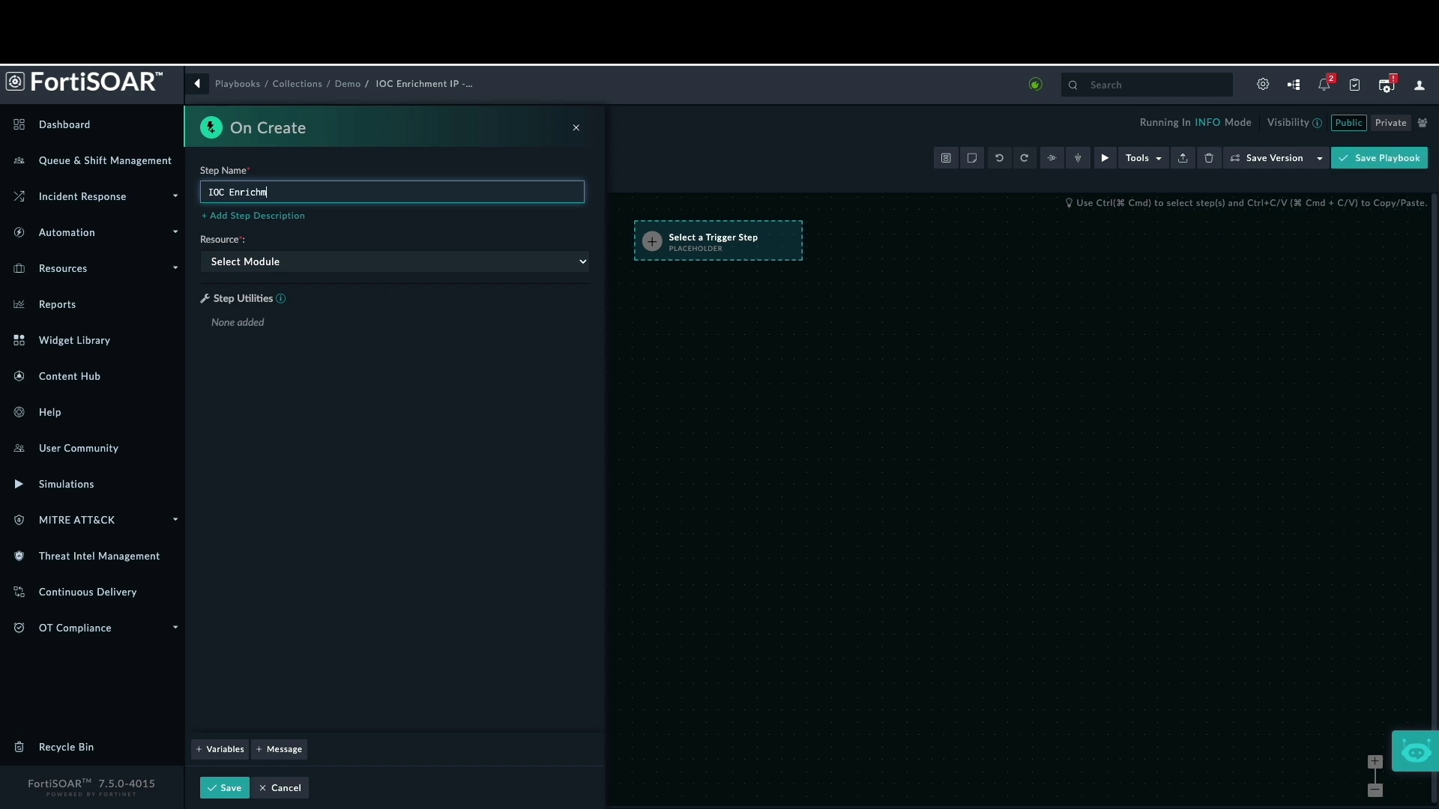
{"action": "left_click", "coordinate": [434, 268]}
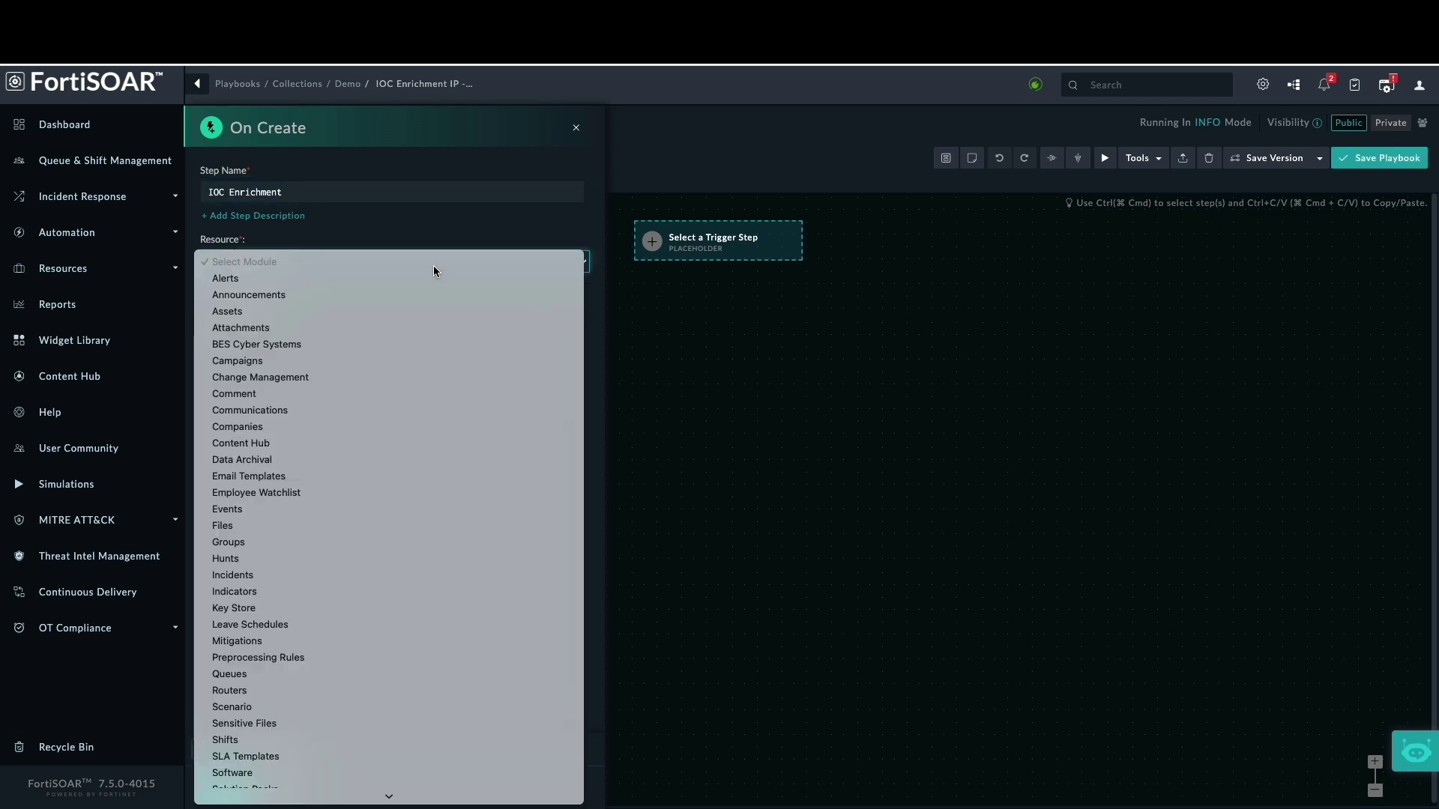
{"action": "left_click", "coordinate": [255, 590]}
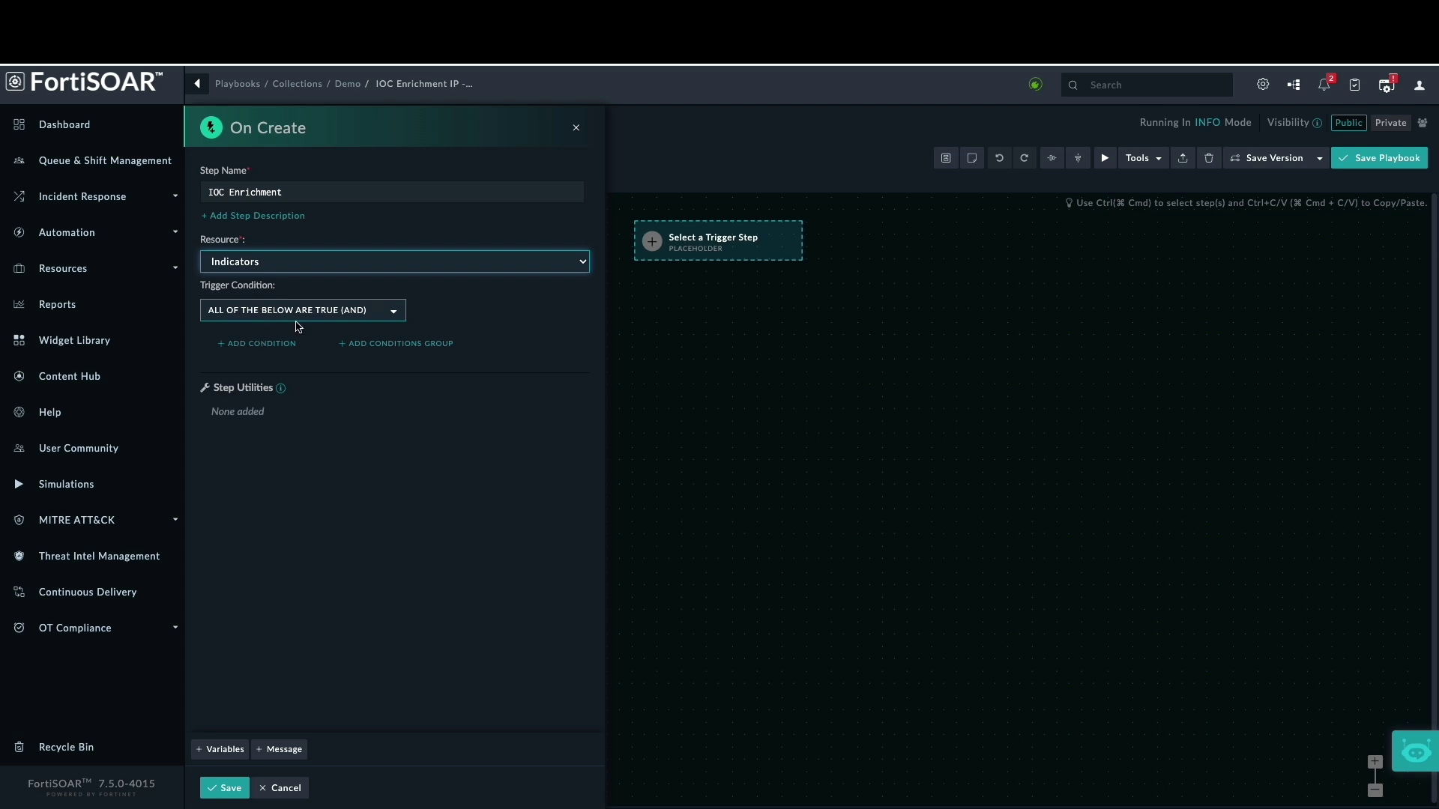
- Give the trigger the condition Type Equals IP Address
{"action": "left_click", "coordinate": [282, 343]}
{"action": "left_click", "coordinate": [319, 340]}
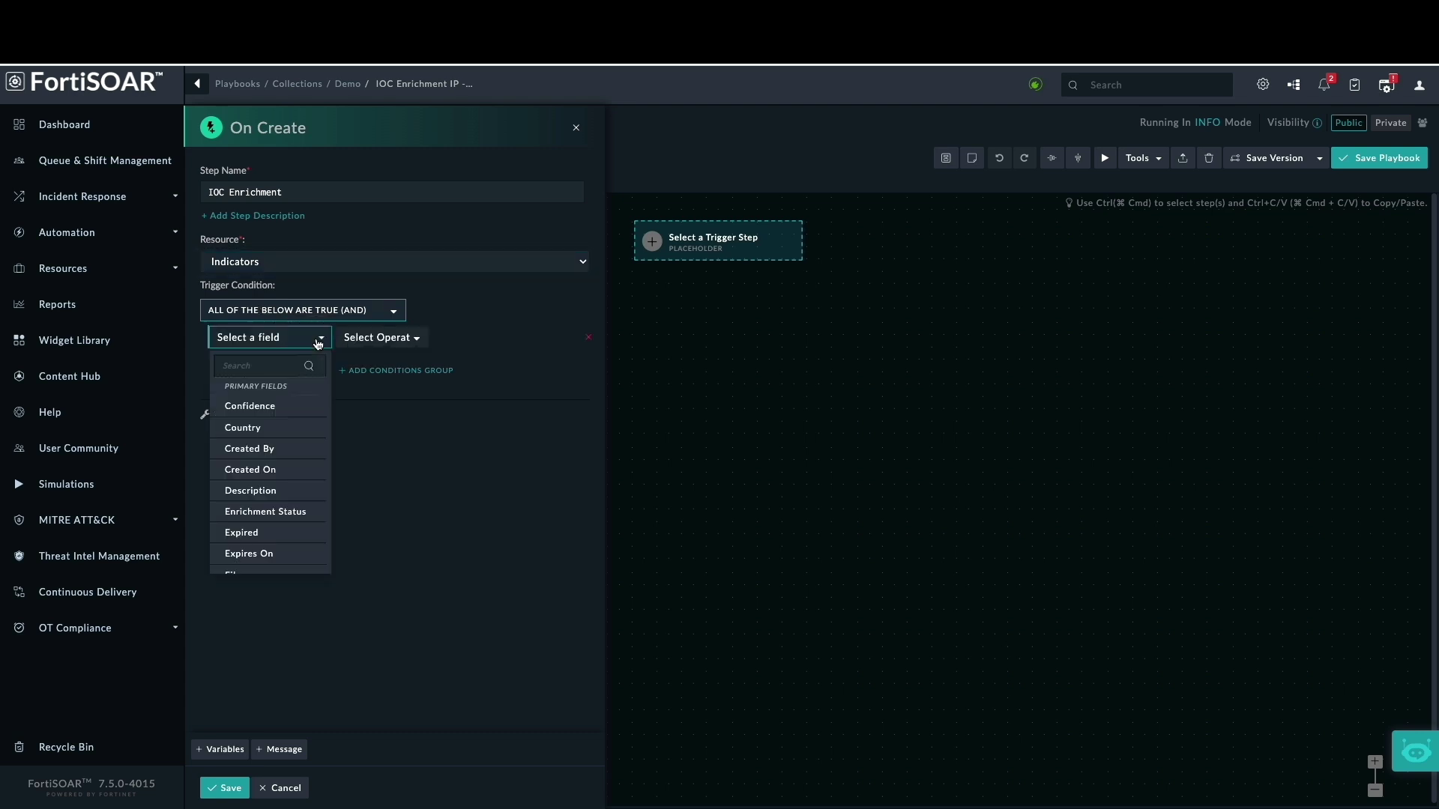
{"action": "scroll", "coordinate": [278, 483], "scroll_direction": "down", "scroll_amount": 5}
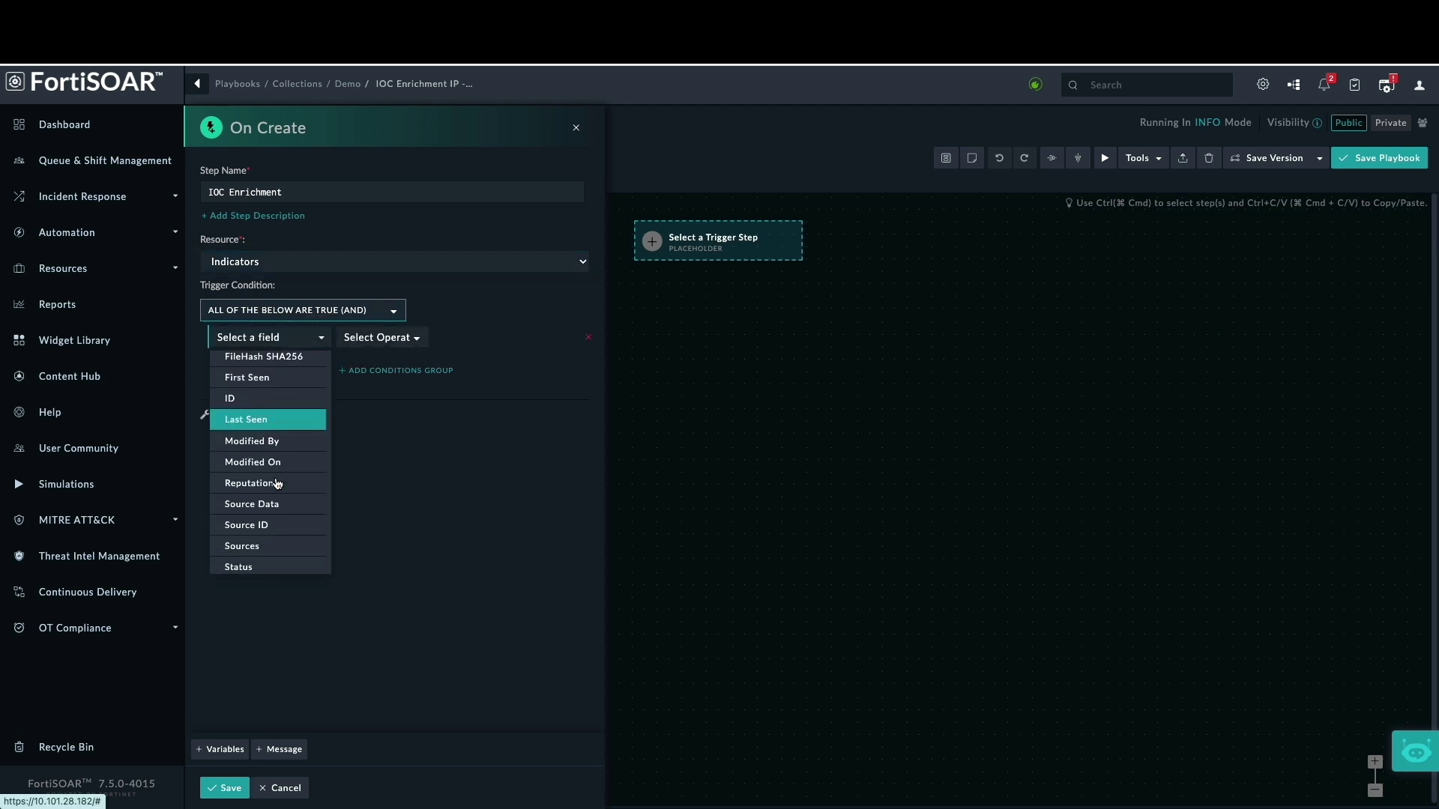
{"action": "scroll", "coordinate": [277, 483], "scroll_direction": "down", "scroll_amount": 3}
{"action": "left_click", "coordinate": [272, 544]}
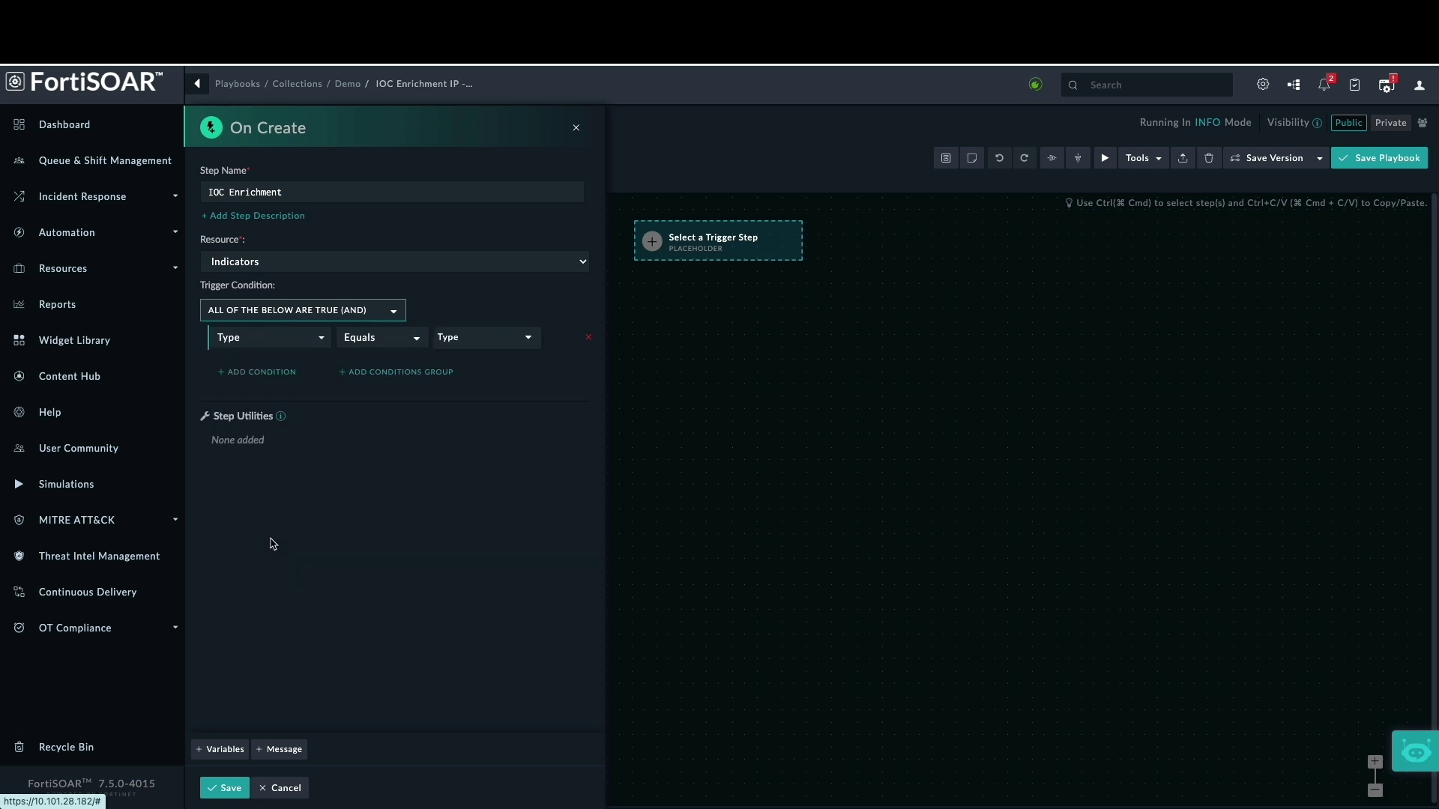
{"action": "left_click", "coordinate": [420, 338]}
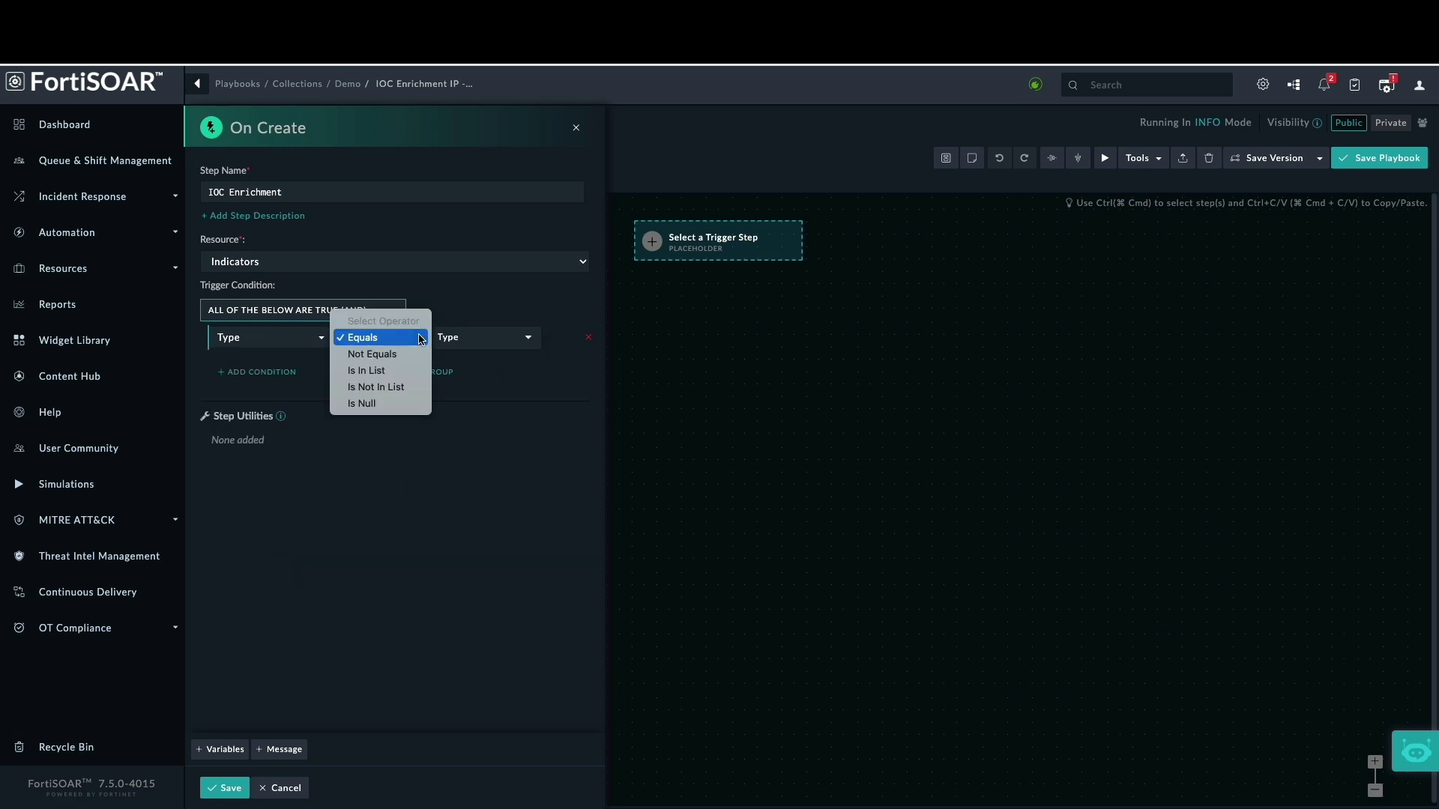
{"action": "left_click", "coordinate": [496, 413]}
{"action": "left_click", "coordinate": [509, 338]}
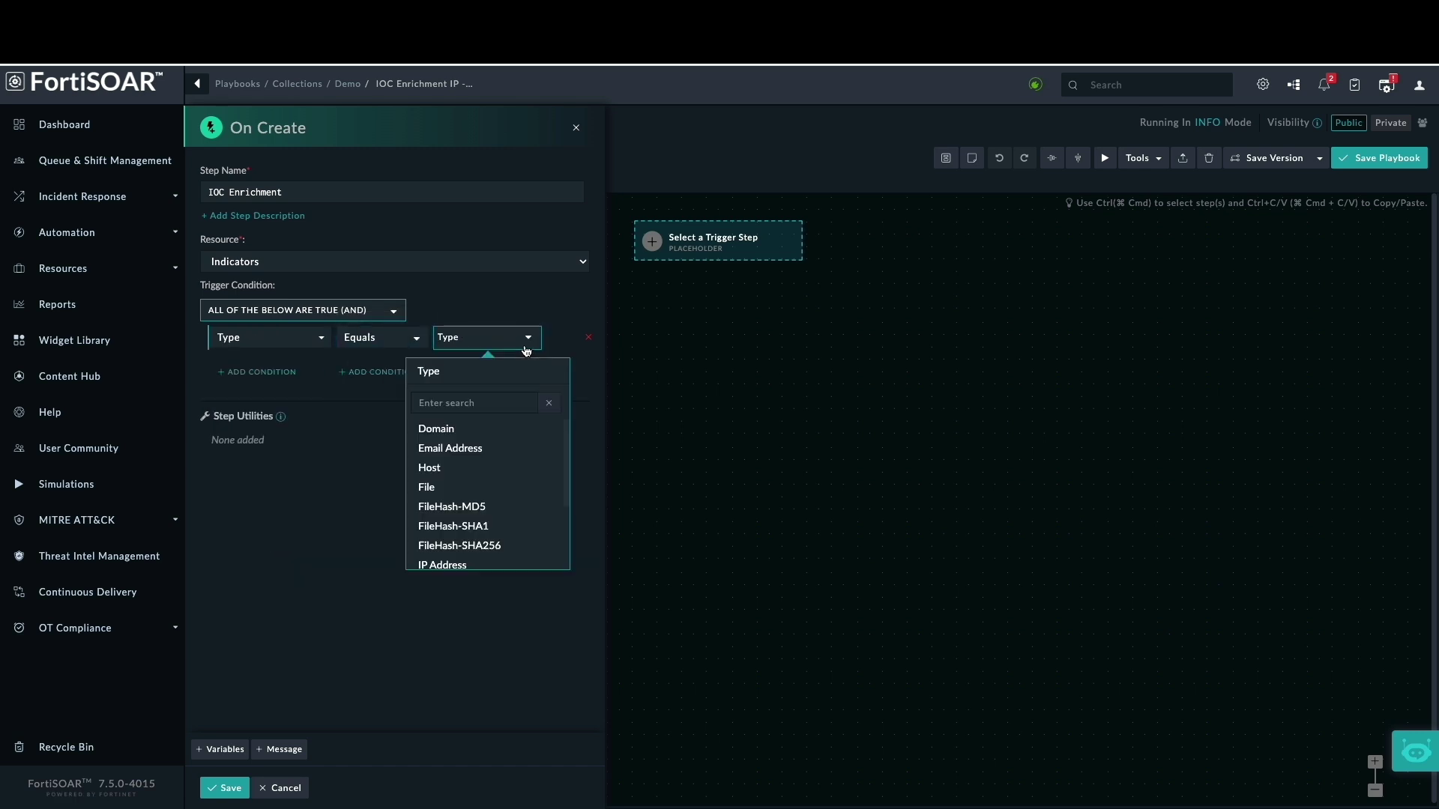
{"action": "scroll", "coordinate": [520, 501], "scroll_direction": "down", "scroll_amount": 1}
{"action": "left_click", "coordinate": [508, 517]}
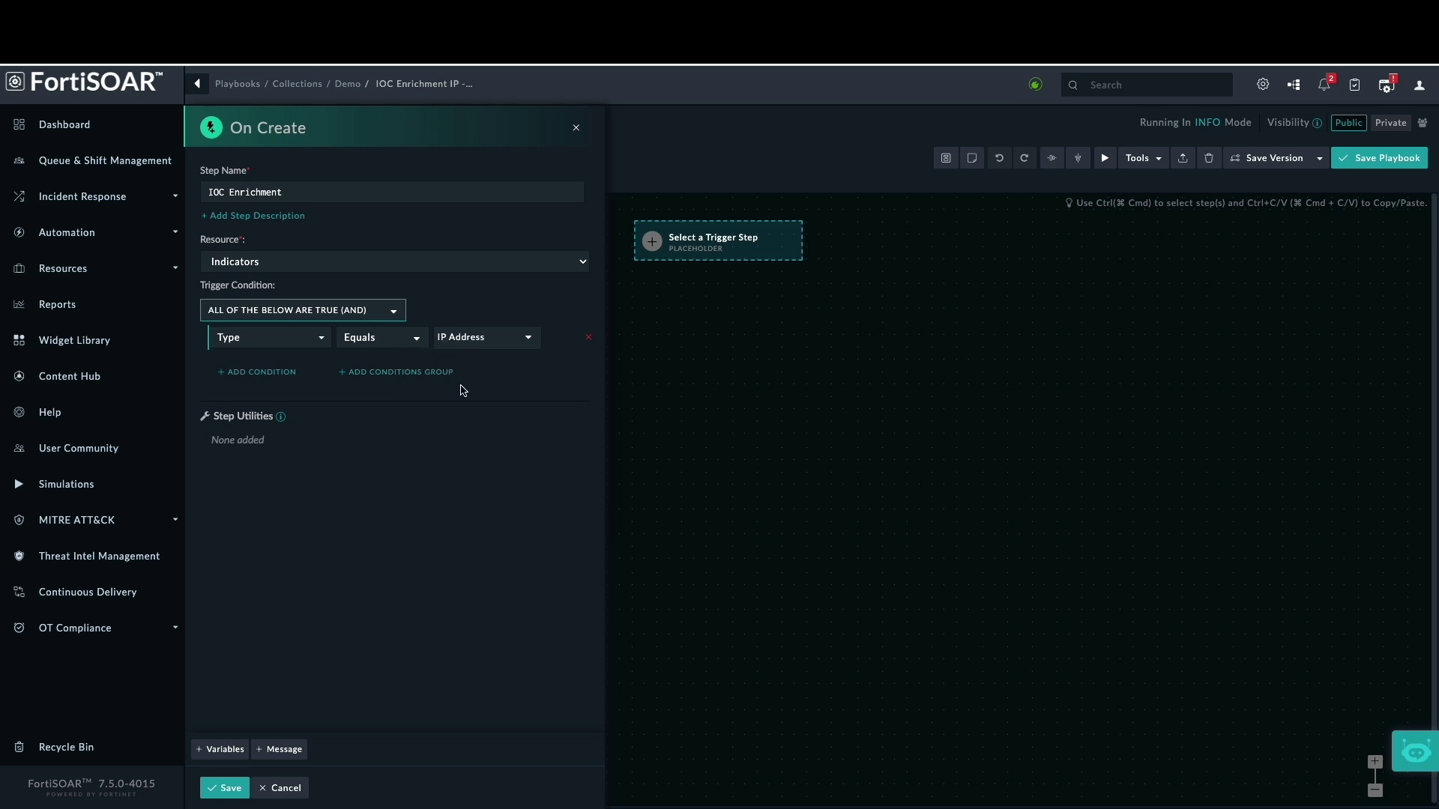
- Save the IOC Enrichment trigger and attach a new Connector step after it
{"action": "left_click", "coordinate": [225, 788]}
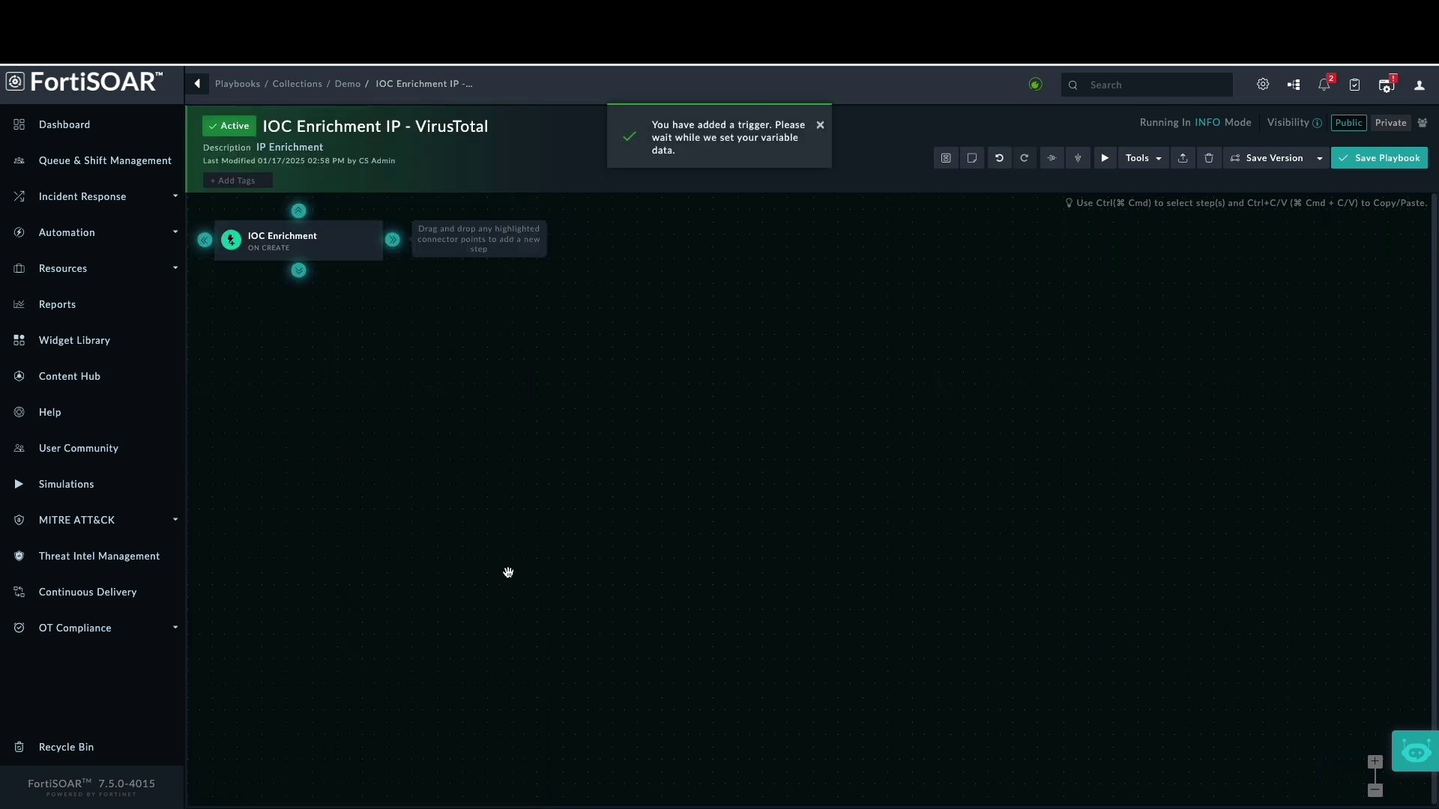
{"action": "left_click_drag", "start_coordinate": [299, 270], "coordinate": [460, 416]}
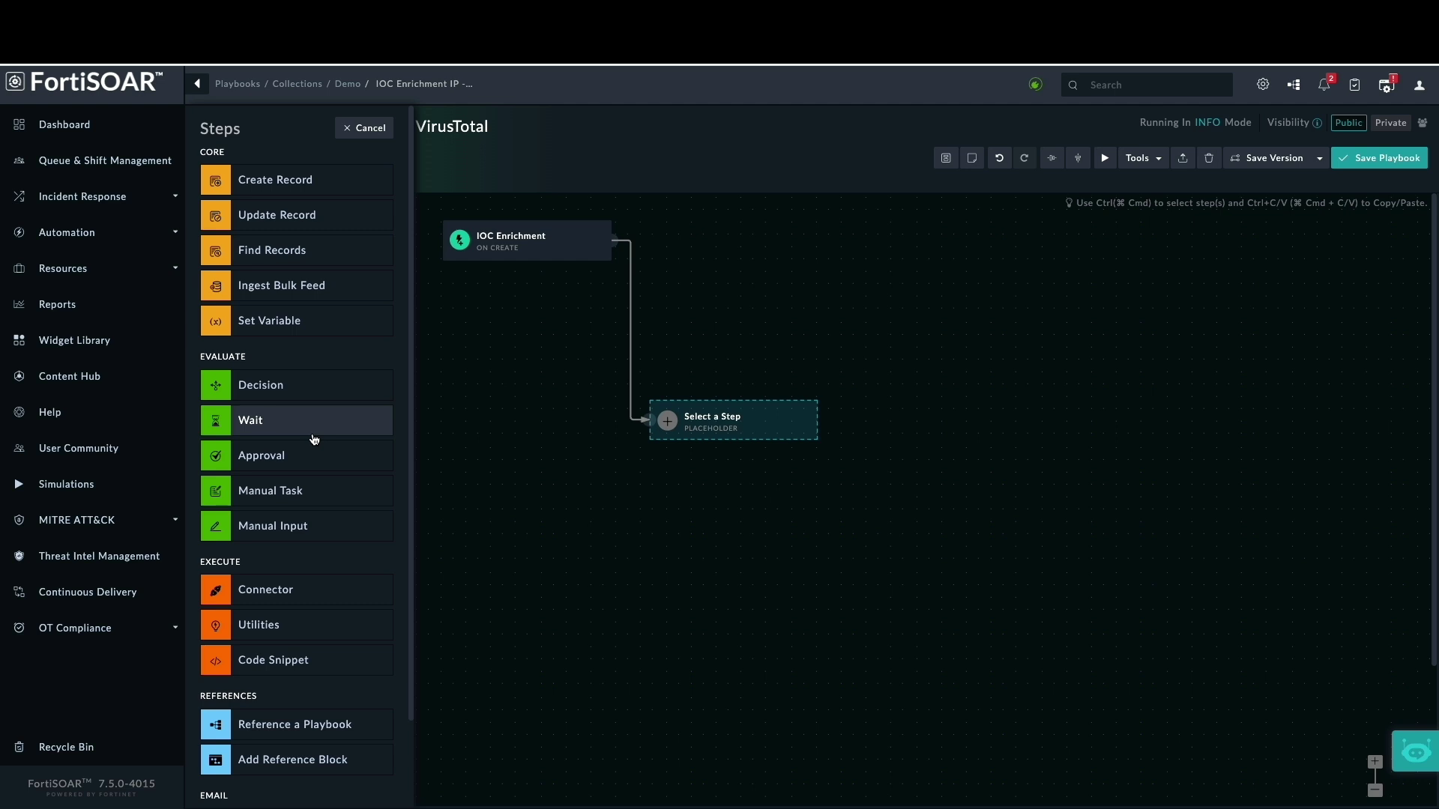
{"action": "scroll", "coordinate": [319, 419], "scroll_direction": "down", "scroll_amount": 1}
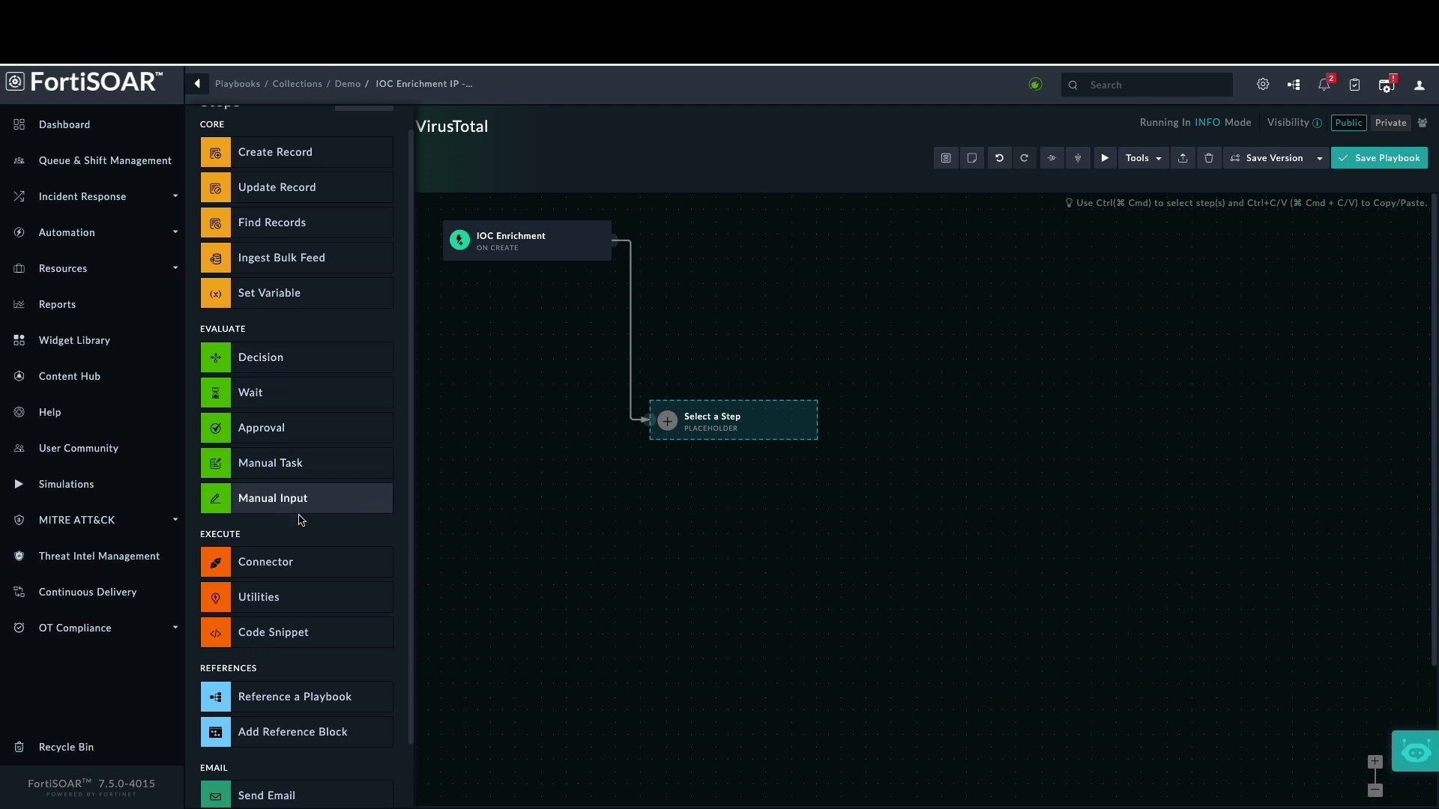
{"action": "left_click", "coordinate": [291, 572]}
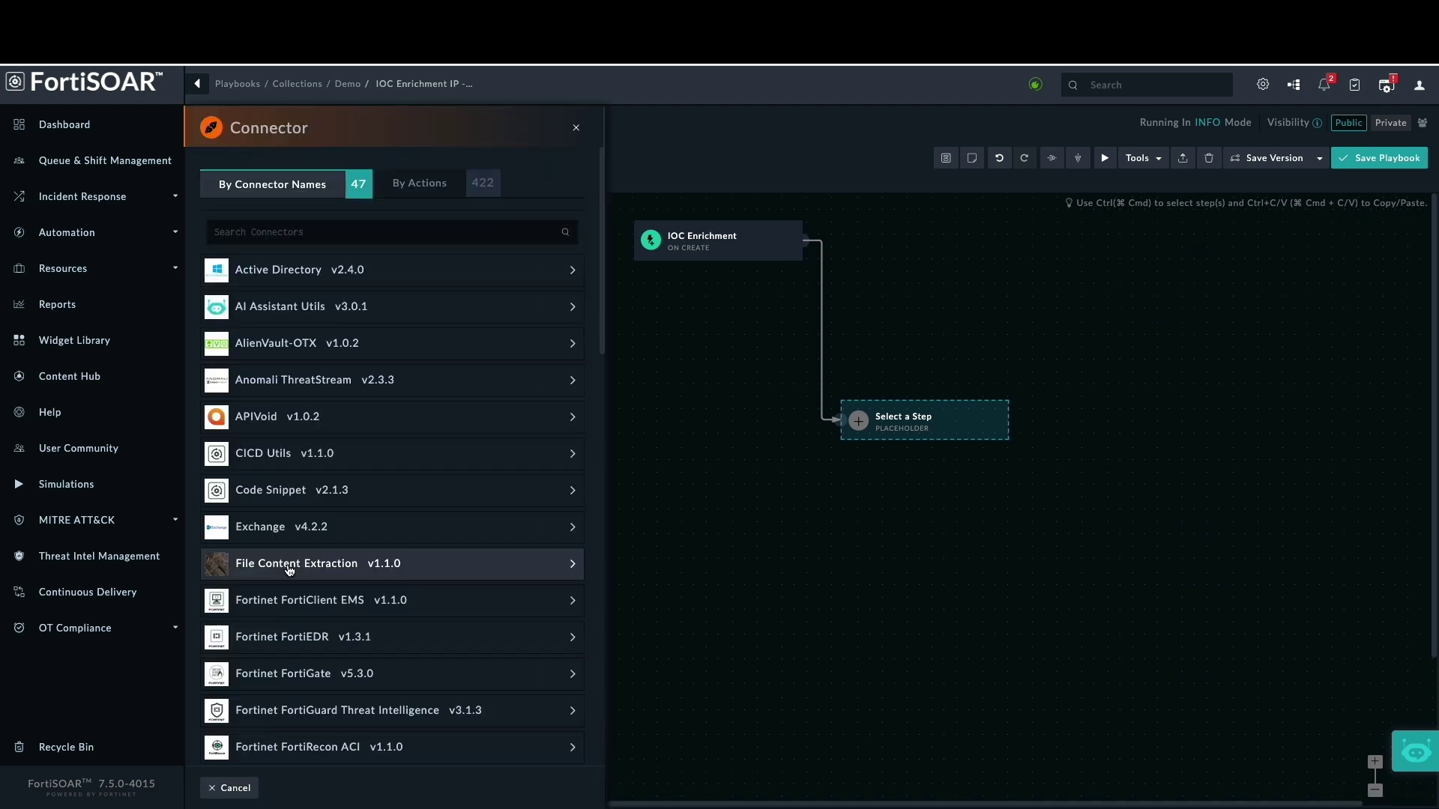
- Add a VirusTotal connector step named IP Check using the Get IP Reputation action
{"action": "scroll", "coordinate": [299, 565], "scroll_direction": "down", "scroll_amount": 5}
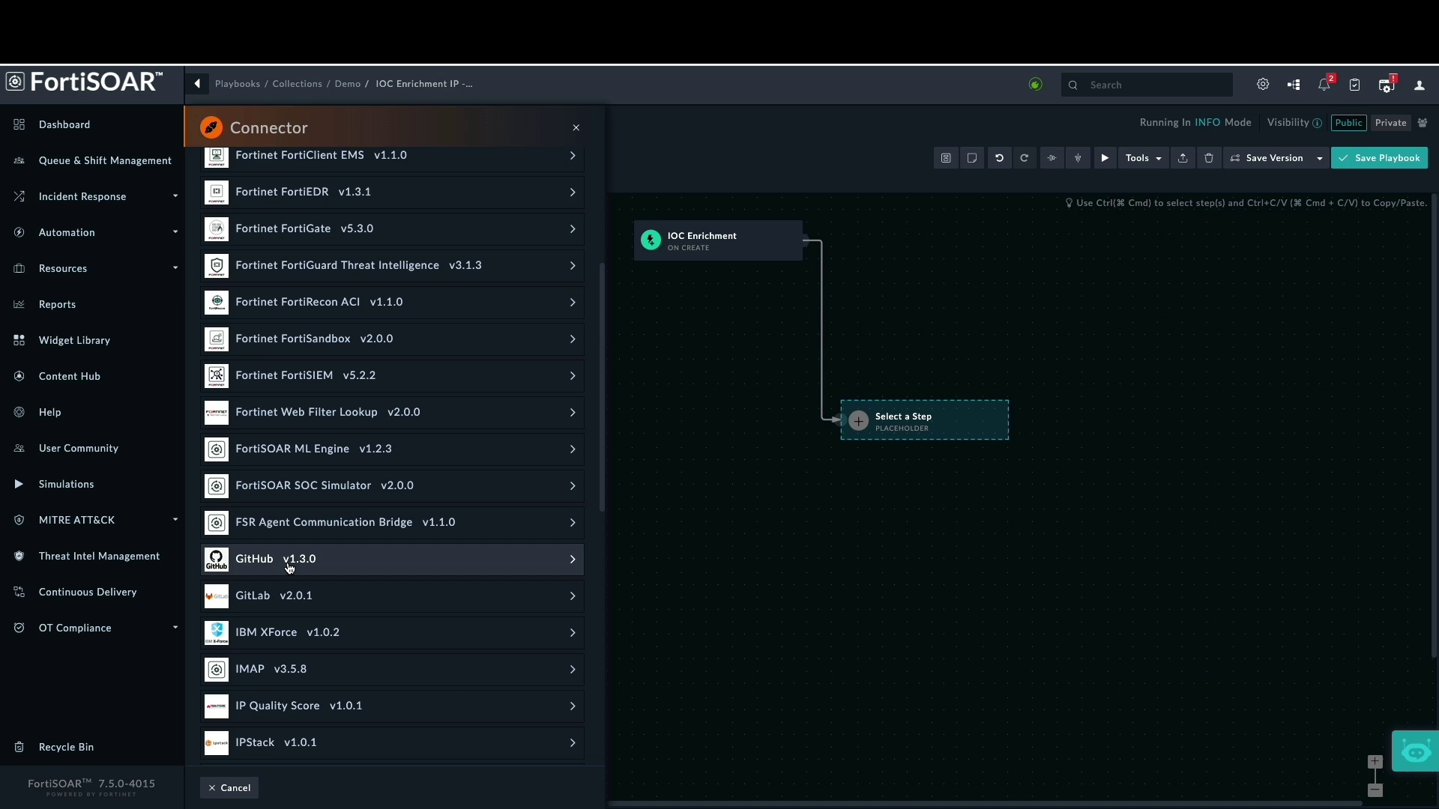
{"action": "scroll", "coordinate": [295, 559], "scroll_direction": "up", "scroll_amount": 5}
{"action": "left_click", "coordinate": [308, 235]}
{"action": "type", "text": "vir"}
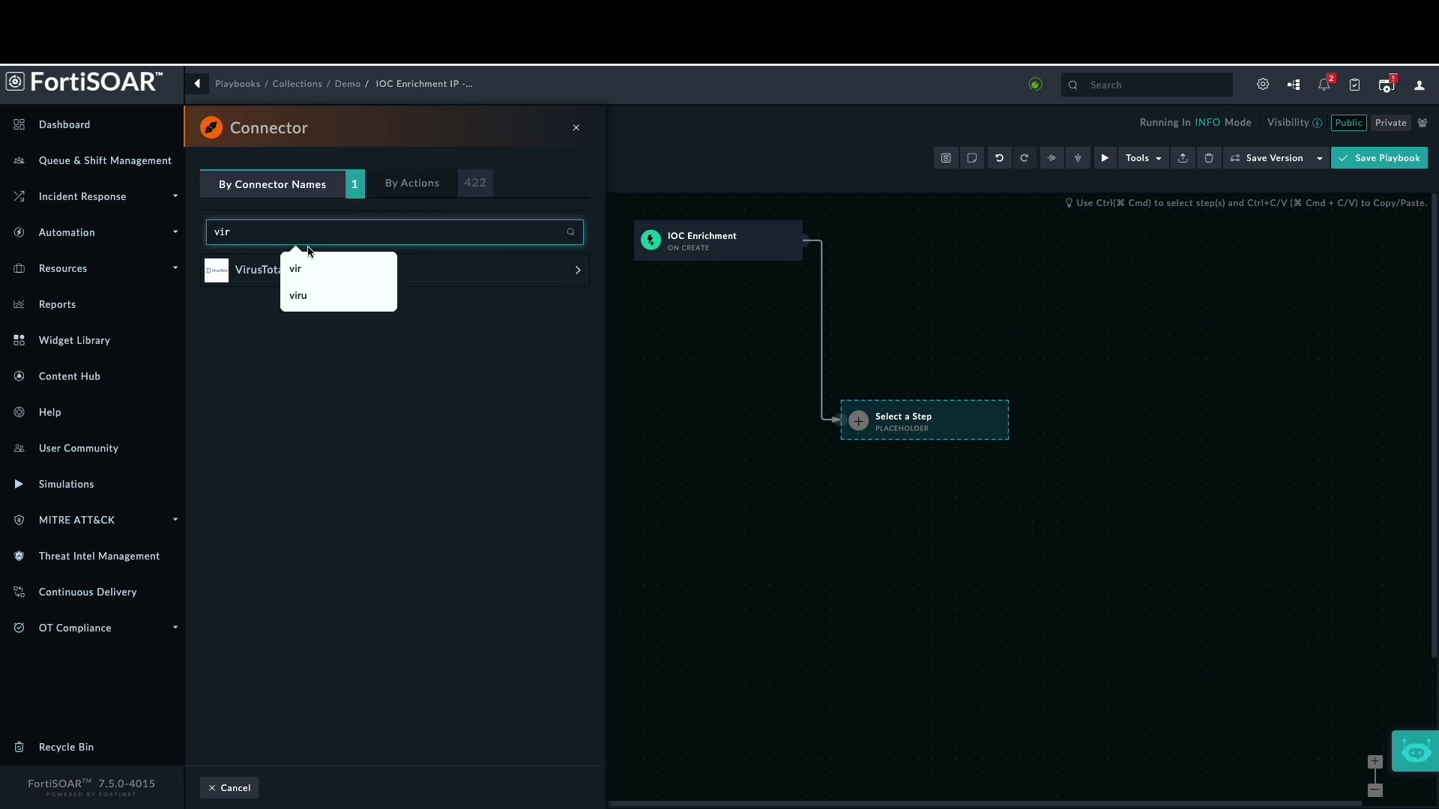
{"action": "left_click", "coordinate": [244, 270]}
{"action": "type", "text": "IP Check"}
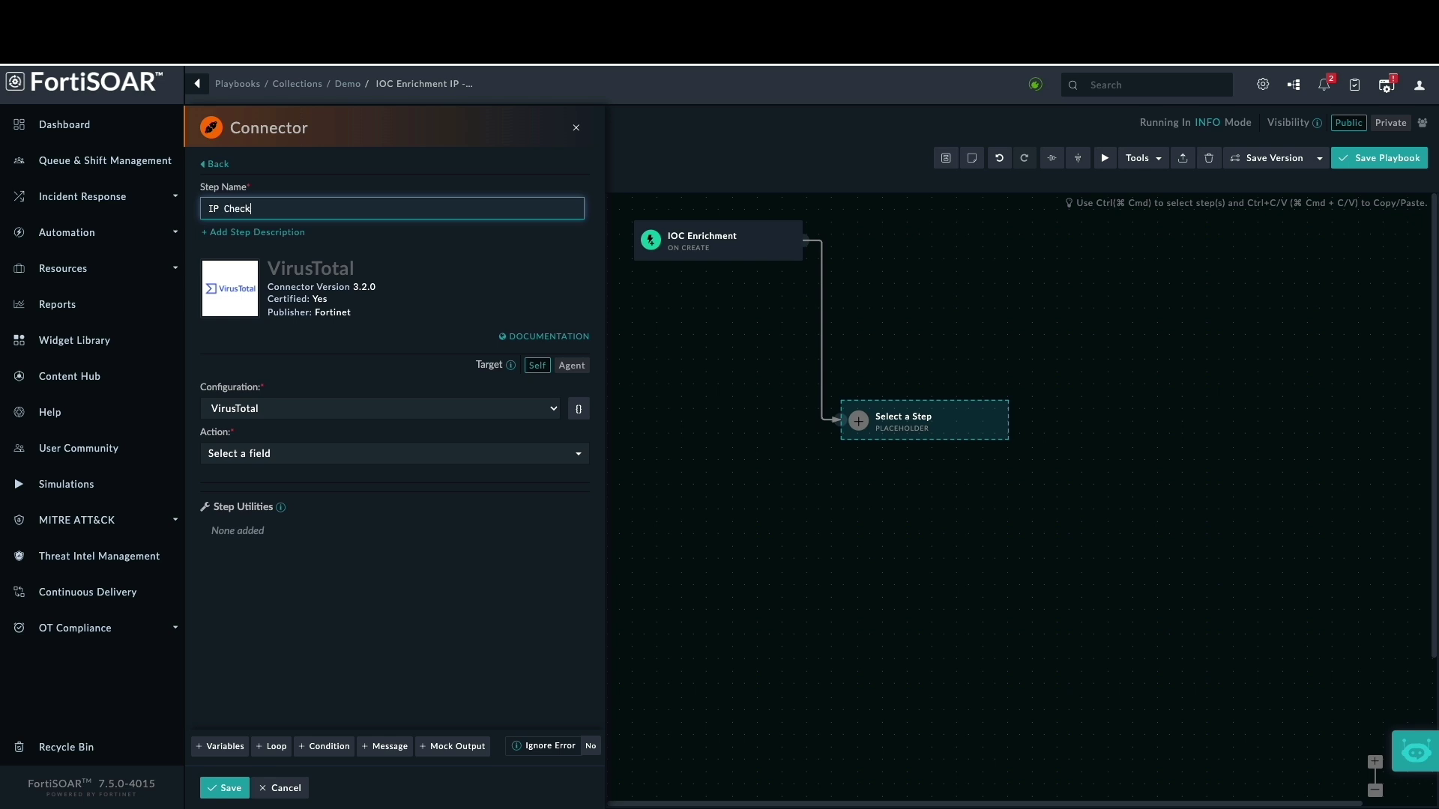
{"action": "left_click", "coordinate": [323, 459]}
{"action": "scroll", "coordinate": [360, 584], "scroll_direction": "down", "scroll_amount": 2}
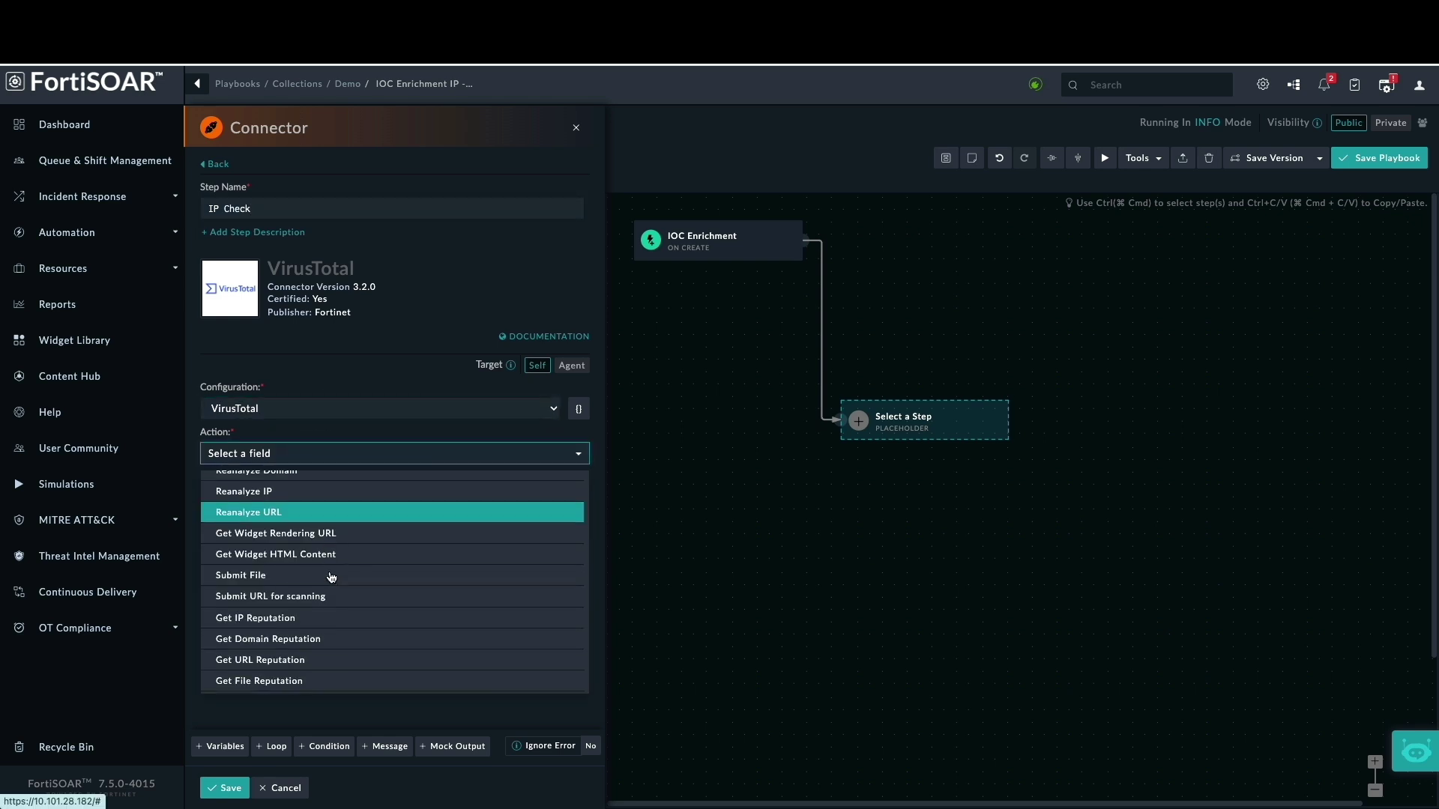
{"action": "left_click", "coordinate": [326, 621]}
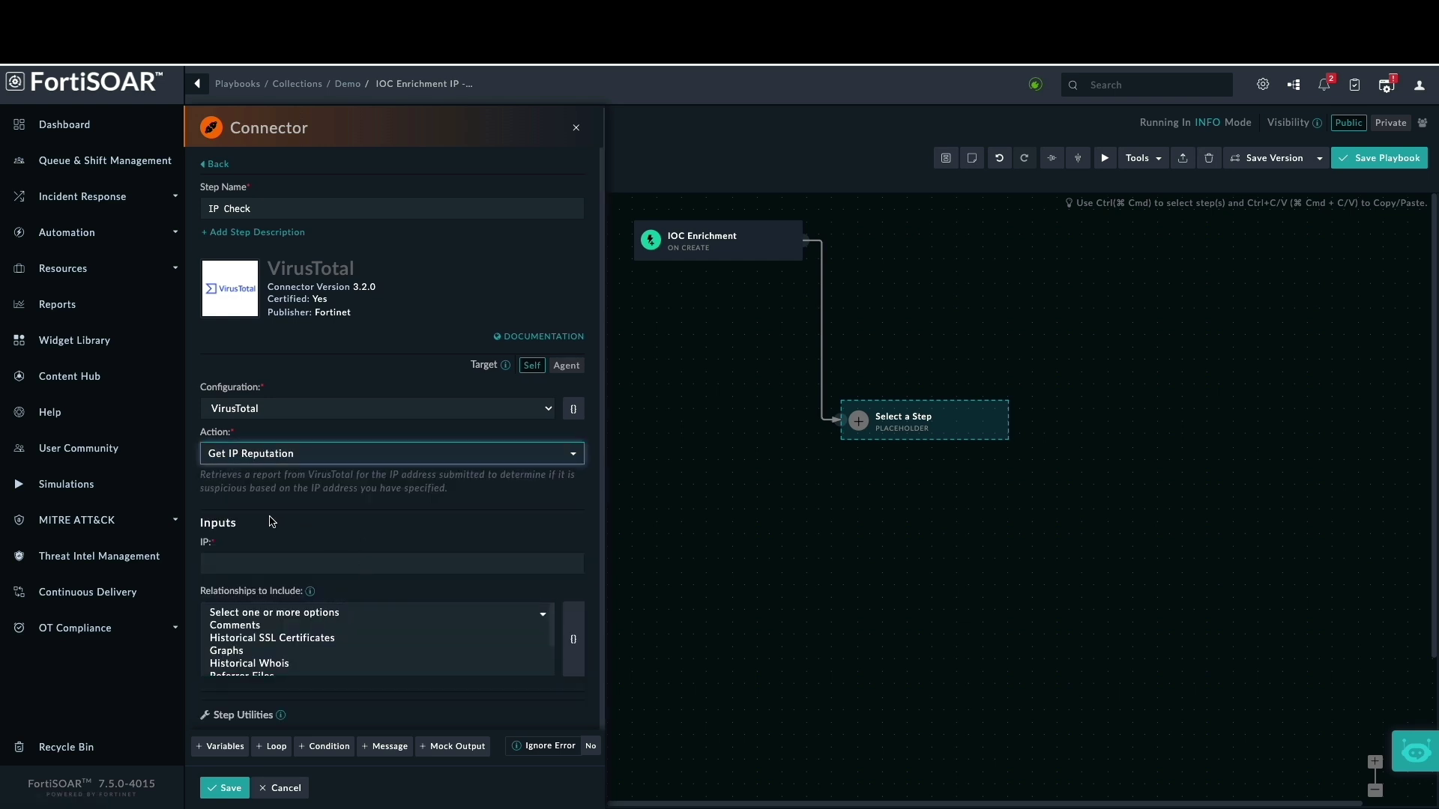
- Set the step's IP input to the indicator's value, records[0].value
{"action": "scroll", "coordinate": [277, 571], "scroll_direction": "down", "scroll_amount": 1}
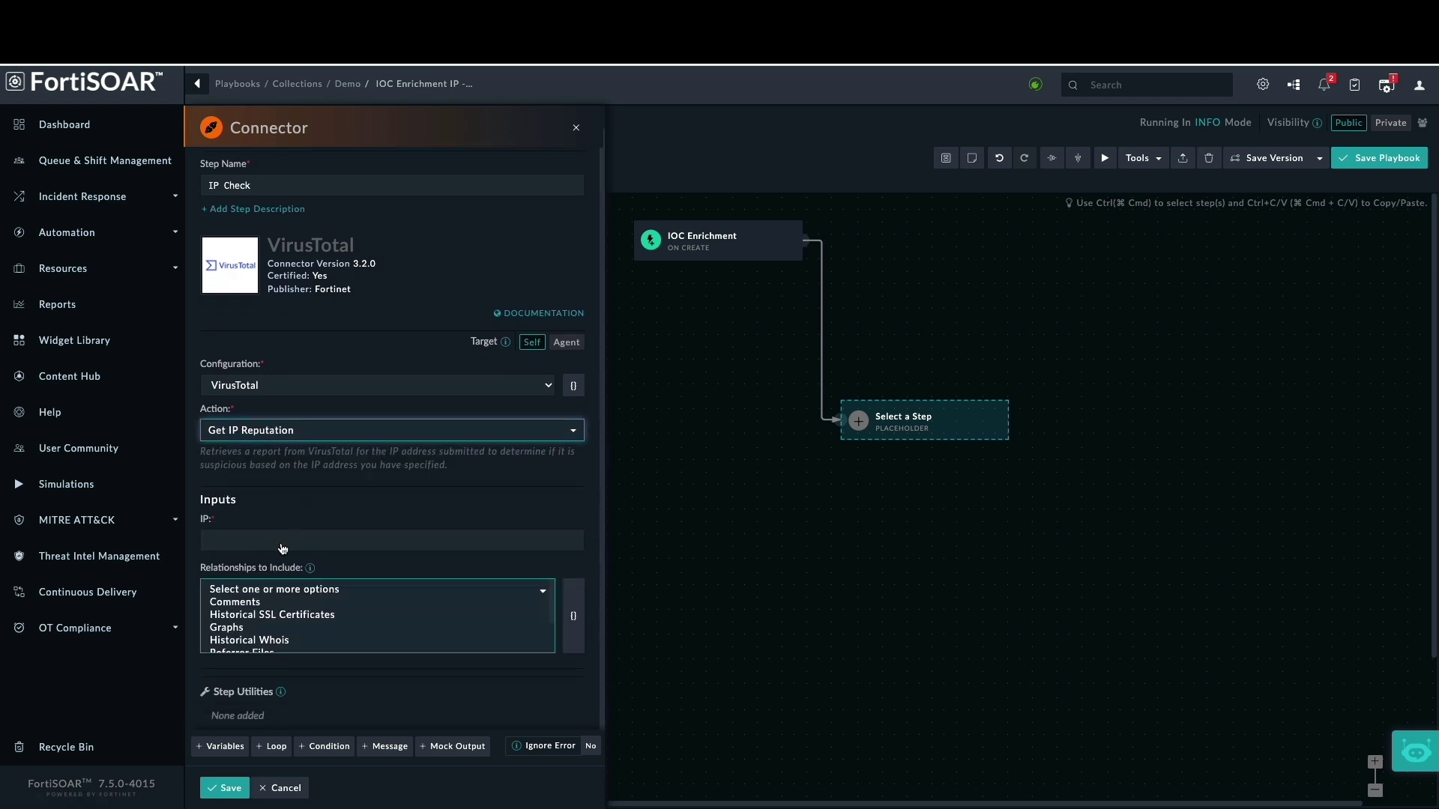
{"action": "left_click", "coordinate": [243, 544]}
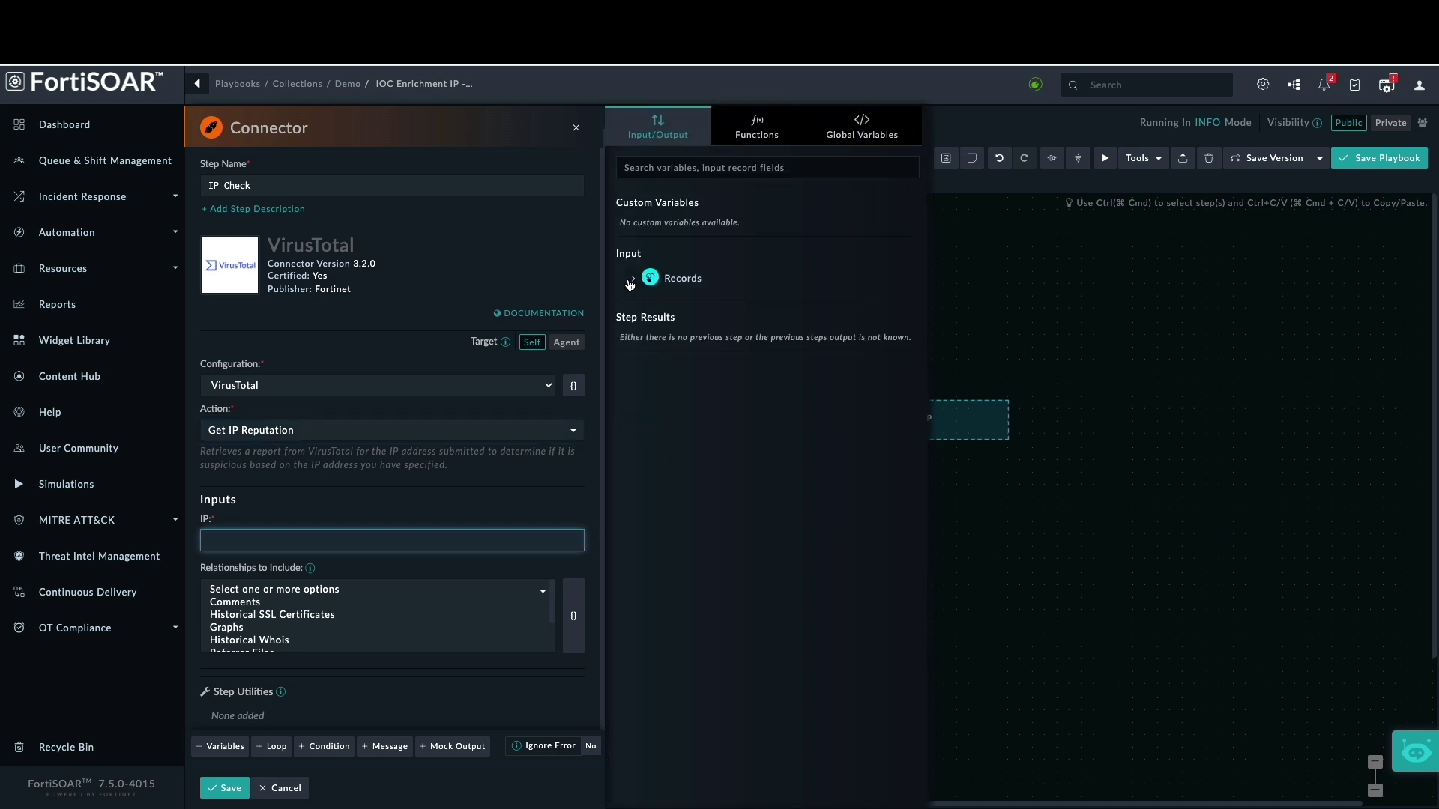
{"action": "left_click", "coordinate": [632, 280]}
{"action": "left_click", "coordinate": [646, 299]}
{"action": "left_click", "coordinate": [658, 315]}
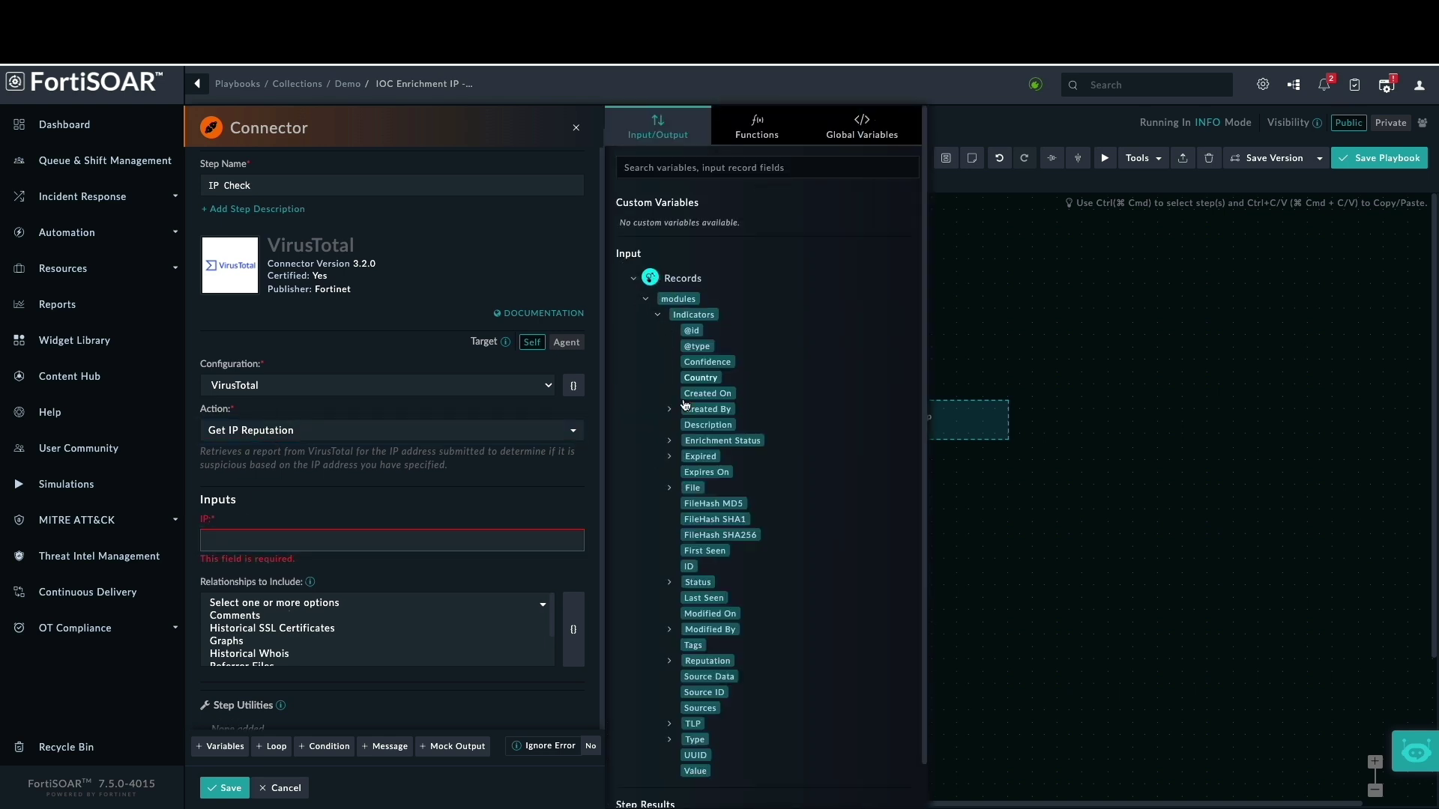
{"action": "scroll", "coordinate": [723, 525], "scroll_direction": "down", "scroll_amount": 1}
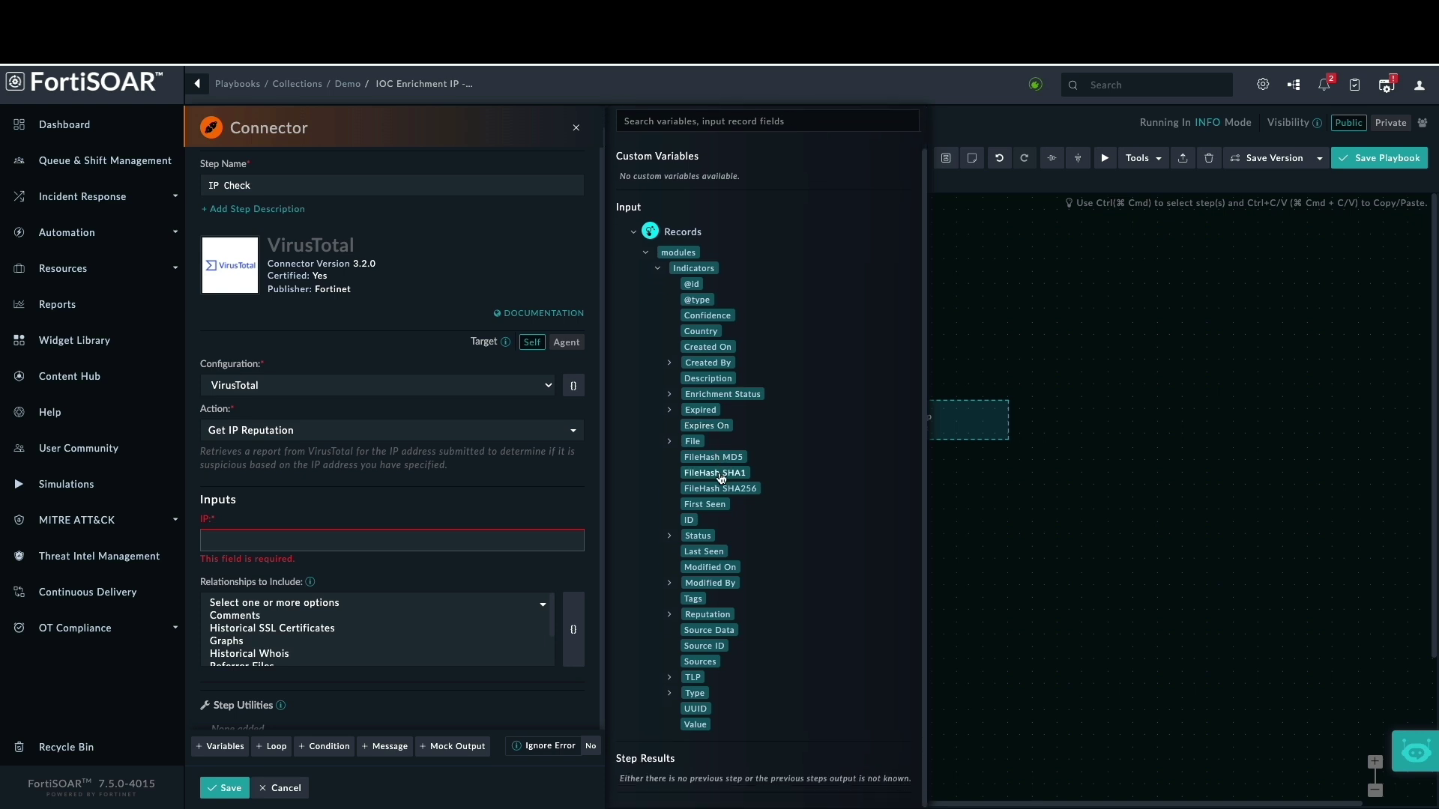
{"action": "left_click", "coordinate": [696, 725]}
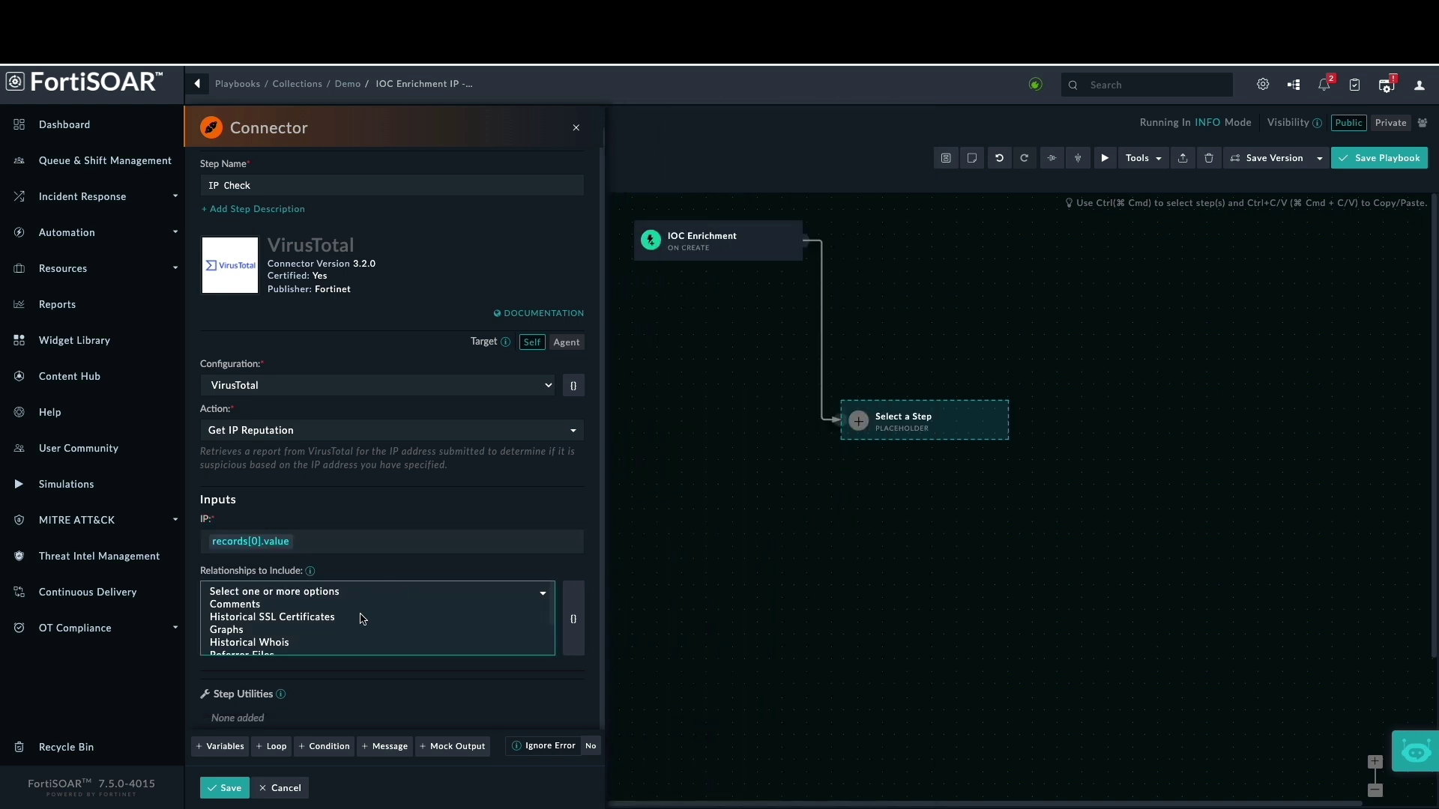
- Save the IP Check step, set playbook logging to DEBUG, and save the playbook
{"action": "left_click", "coordinate": [233, 789]}
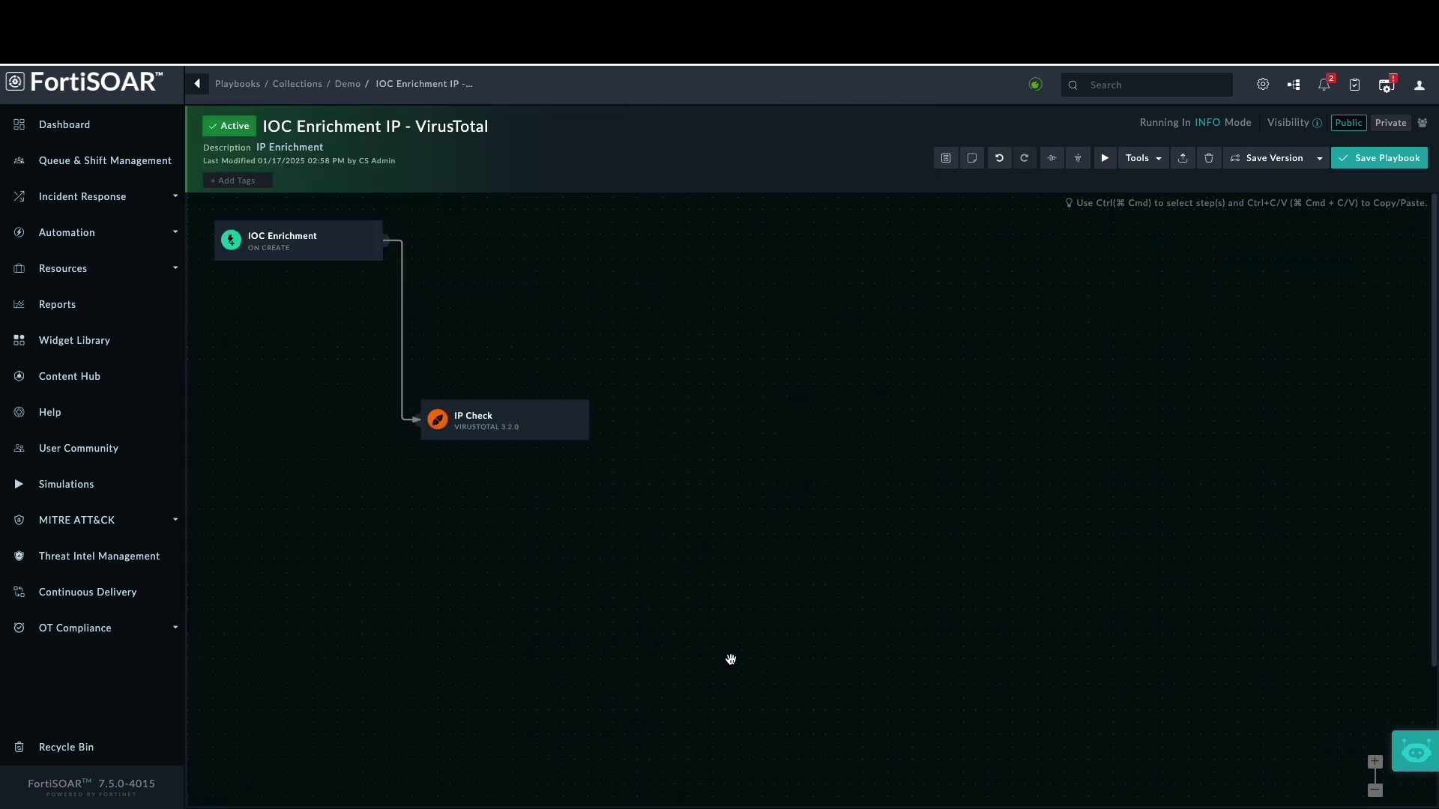
{"action": "left_click", "coordinate": [1208, 127]}
{"action": "left_click", "coordinate": [660, 351]}
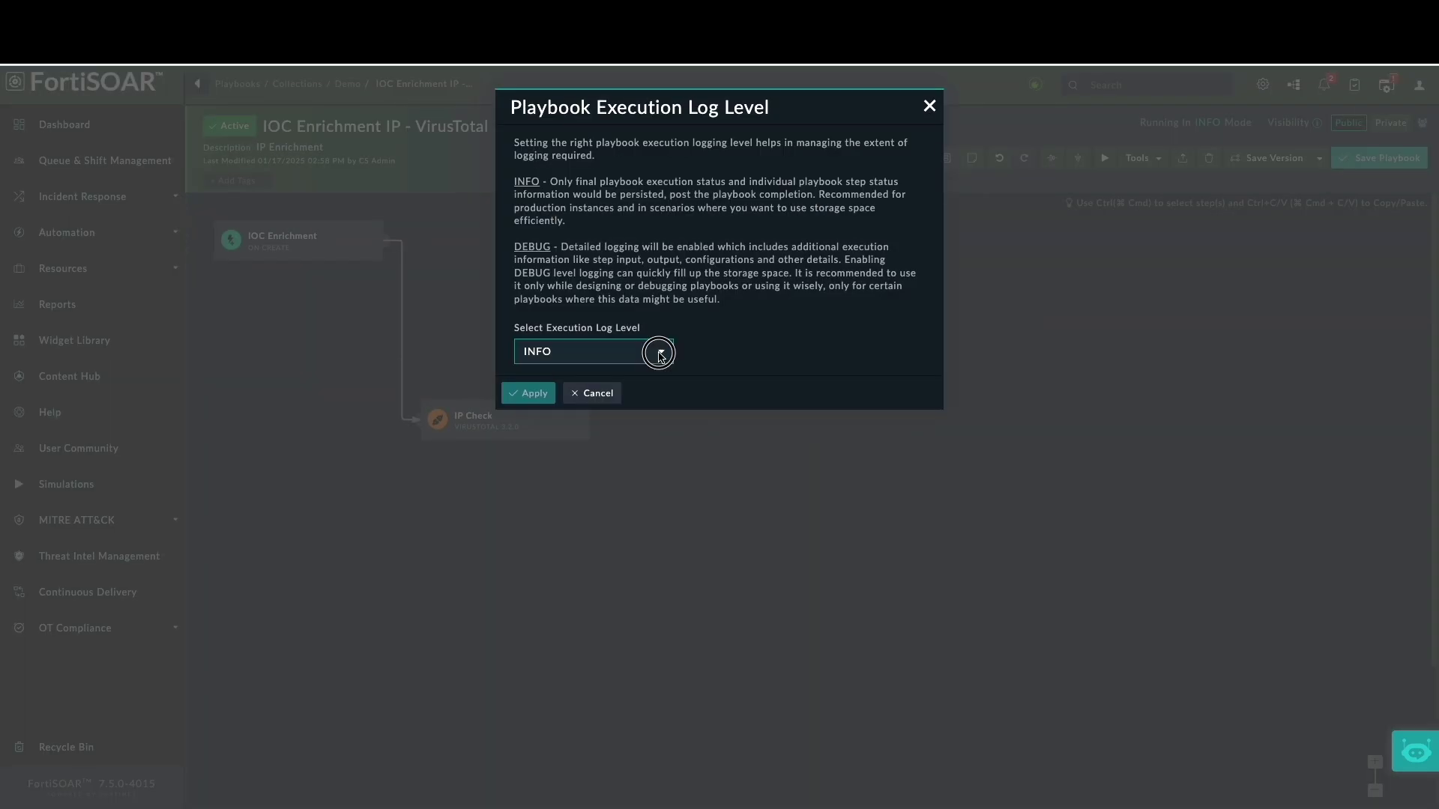
{"action": "left_click", "coordinate": [619, 333]}
{"action": "left_click", "coordinate": [534, 393]}
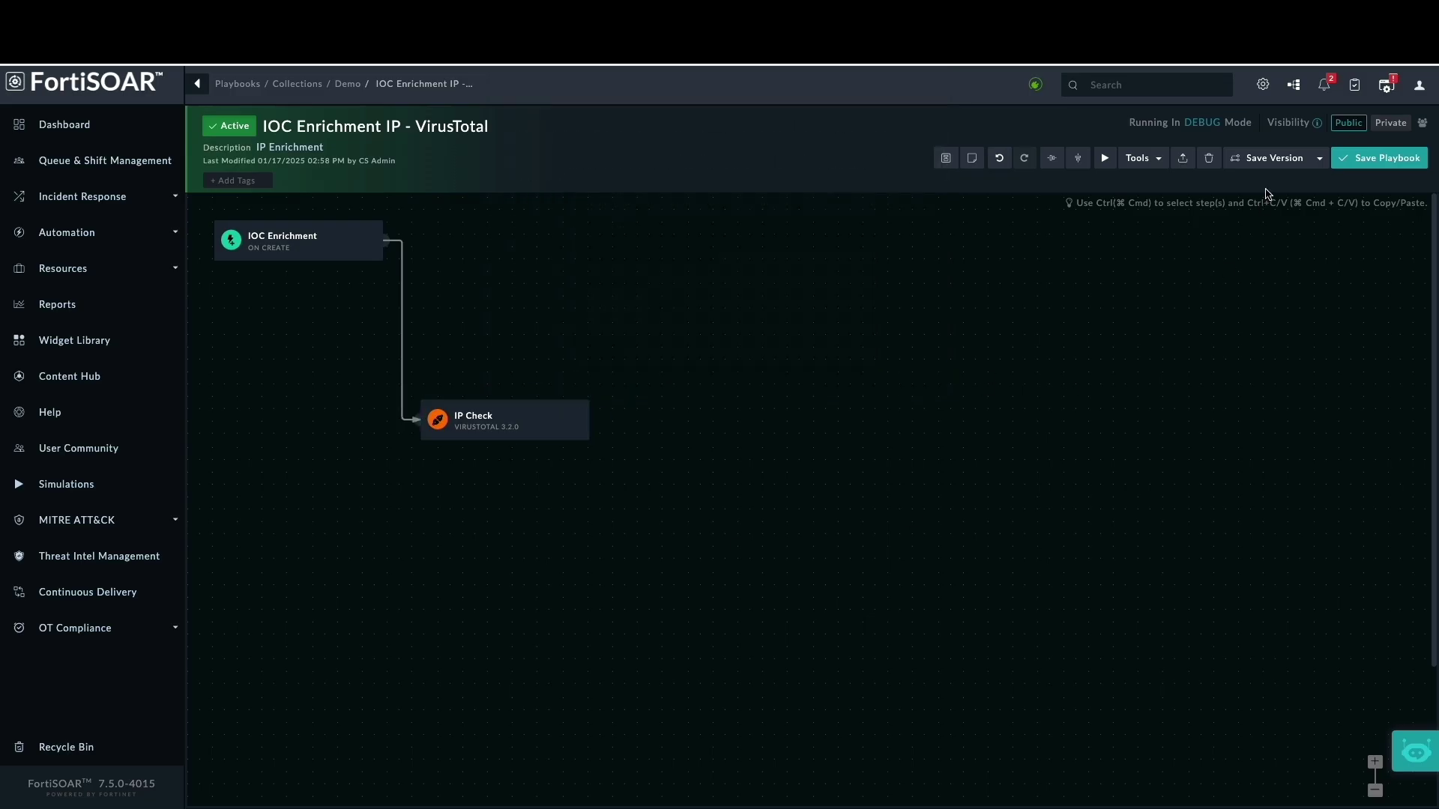
{"action": "left_click", "coordinate": [1366, 162]}
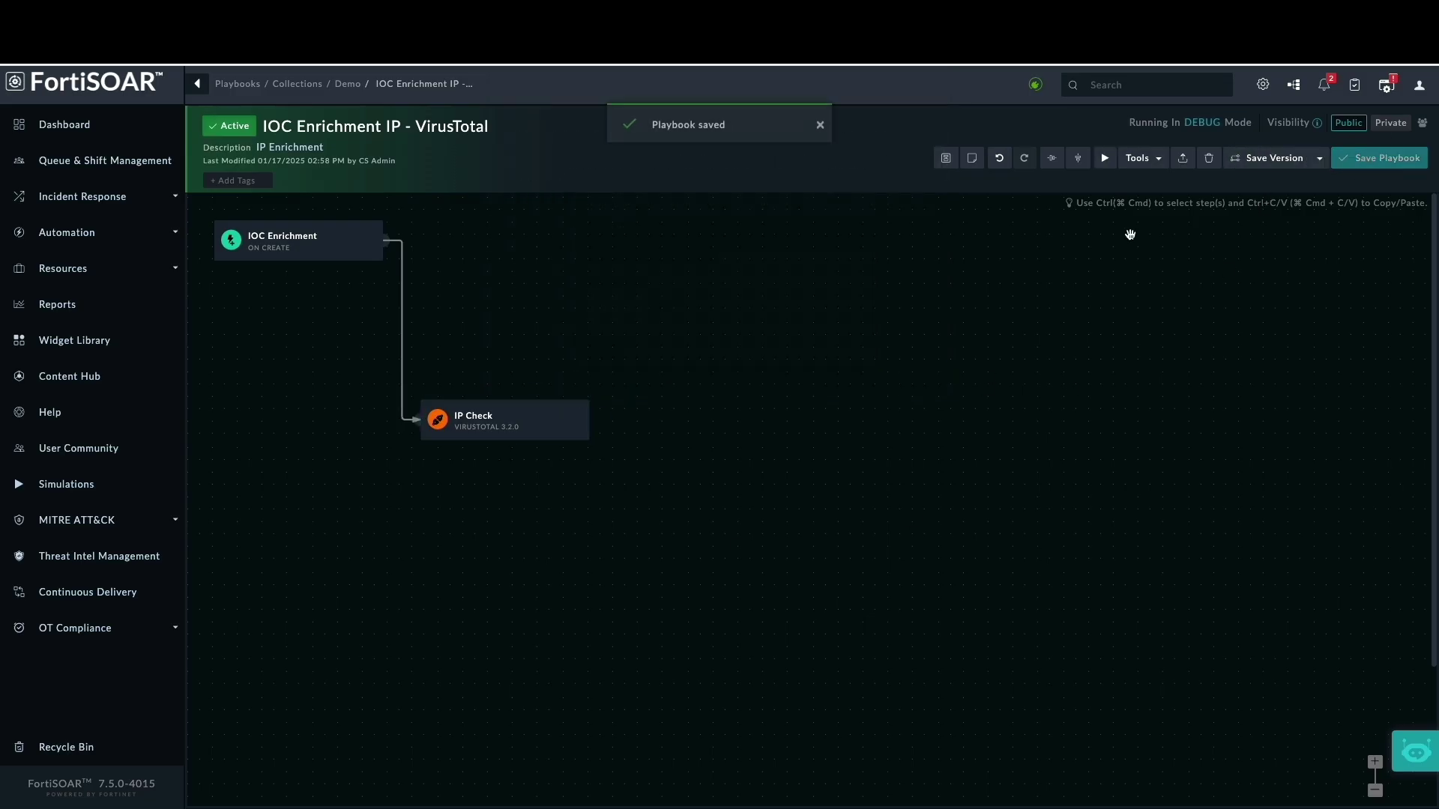
- Keep the playbook's execution priority at Medium
{"action": "left_click", "coordinate": [1139, 158]}
{"action": "left_click", "coordinate": [1168, 268]}
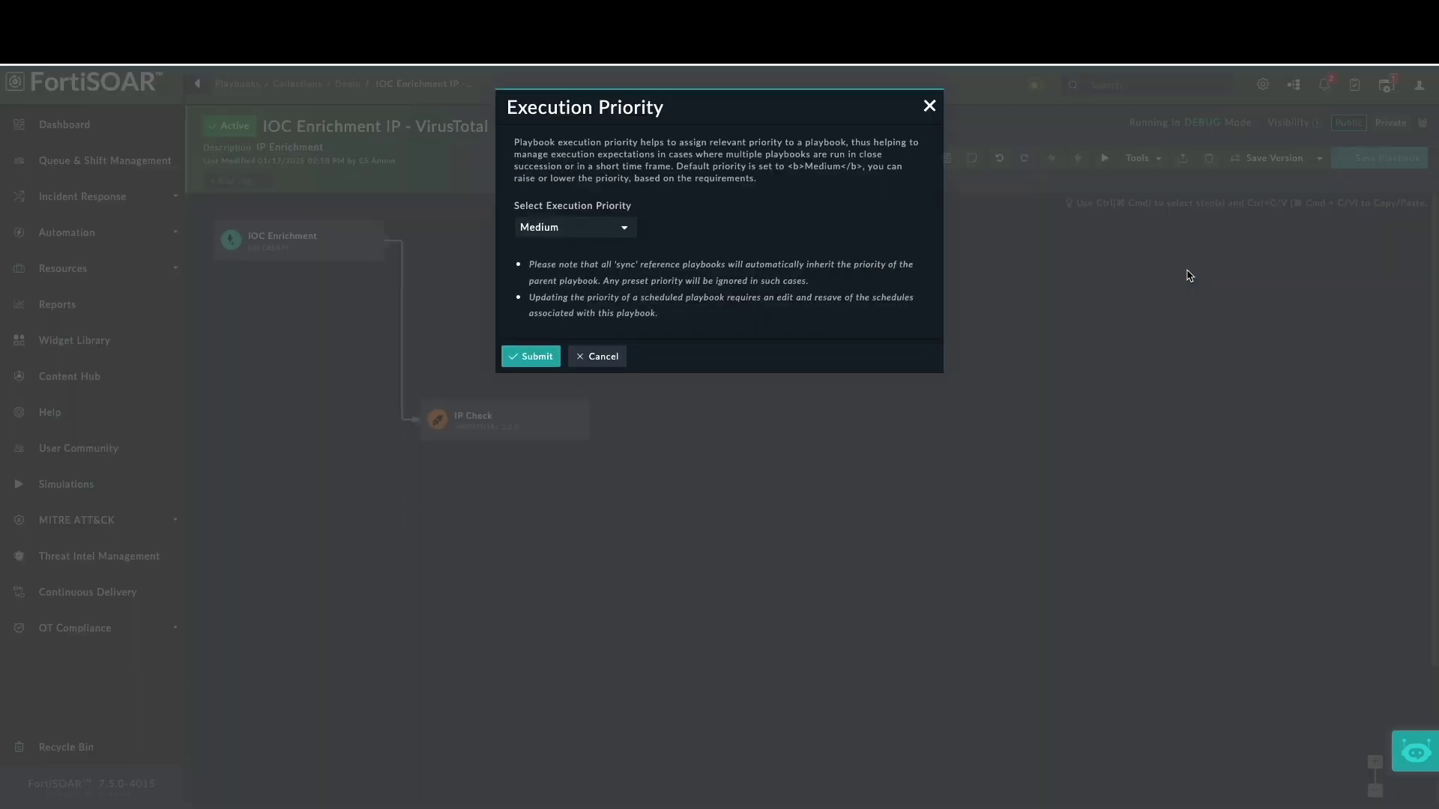
{"action": "left_click", "coordinate": [626, 233]}
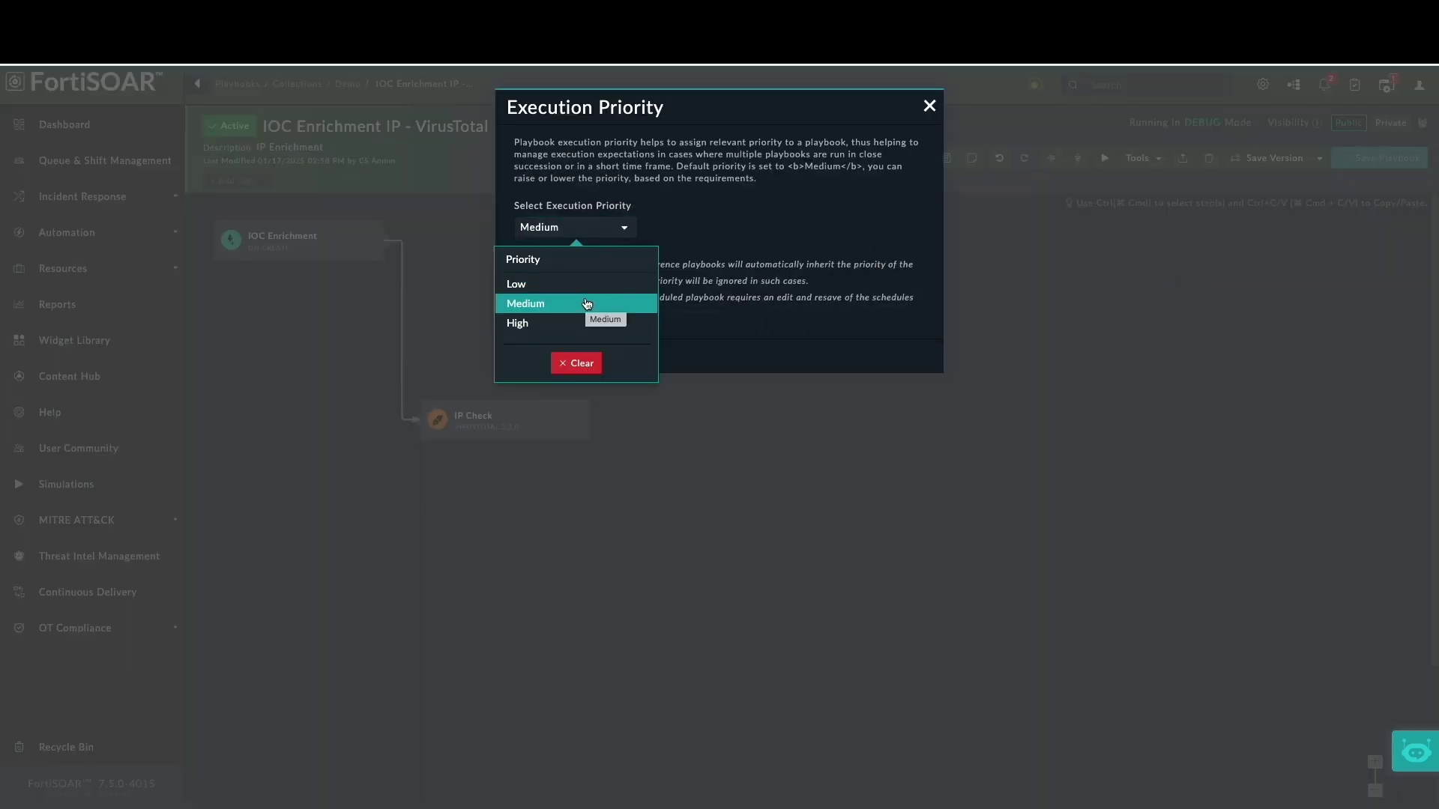
{"action": "left_click", "coordinate": [957, 450]}
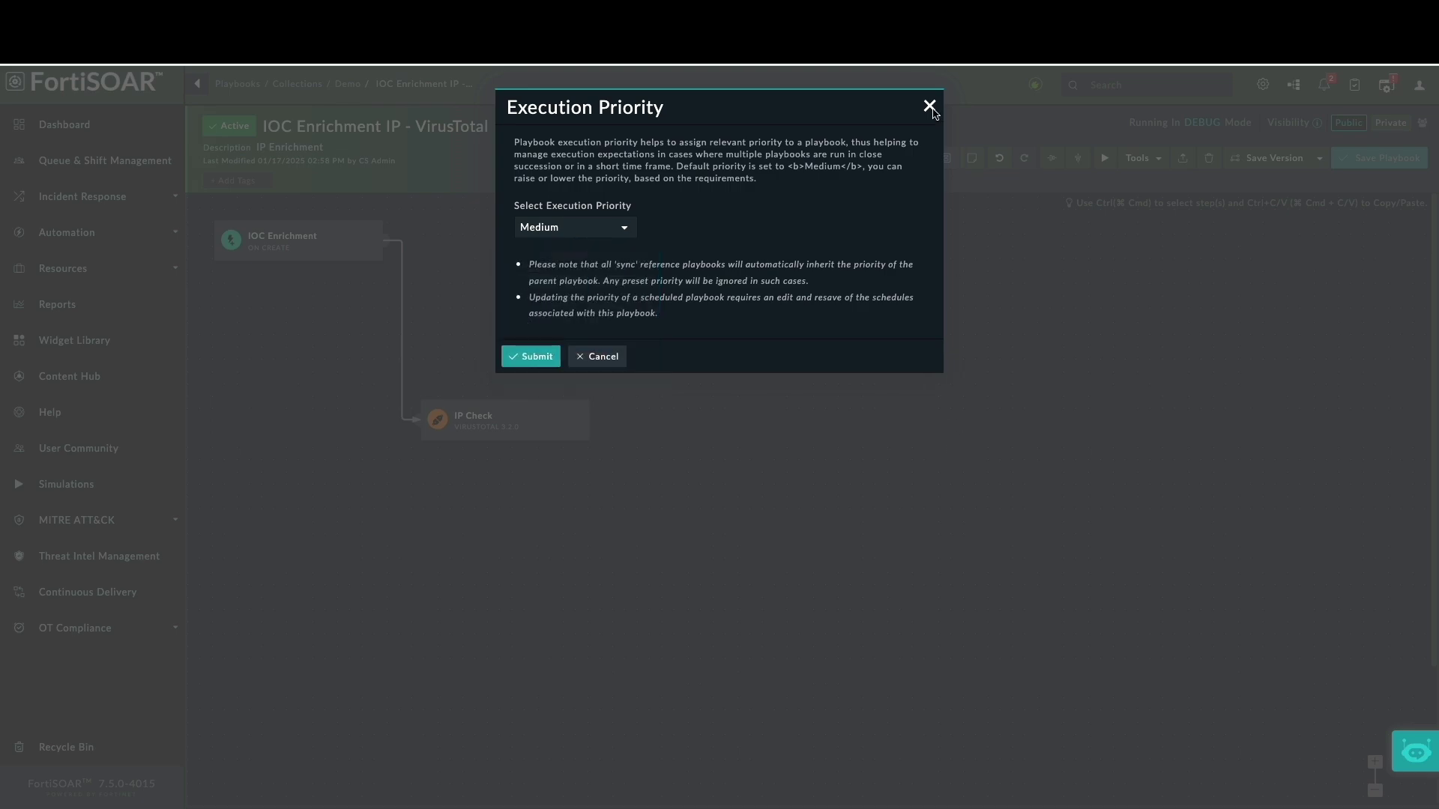
{"action": "left_click", "coordinate": [930, 108]}
- Lay the playbook steps out vertically, then go to Incident Response > Alerts
{"action": "left_click", "coordinate": [1080, 164]}
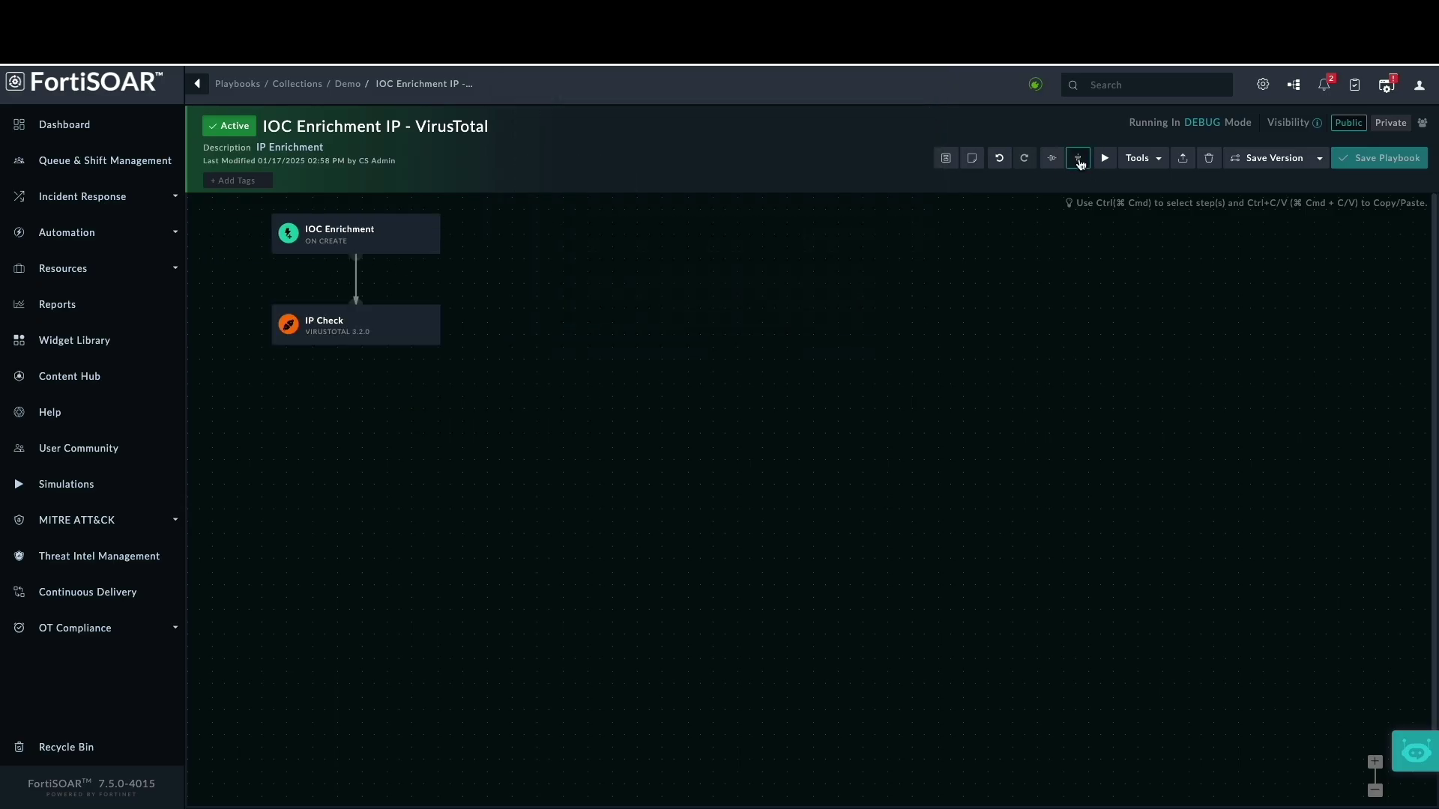
{"action": "left_click", "coordinate": [1055, 164]}
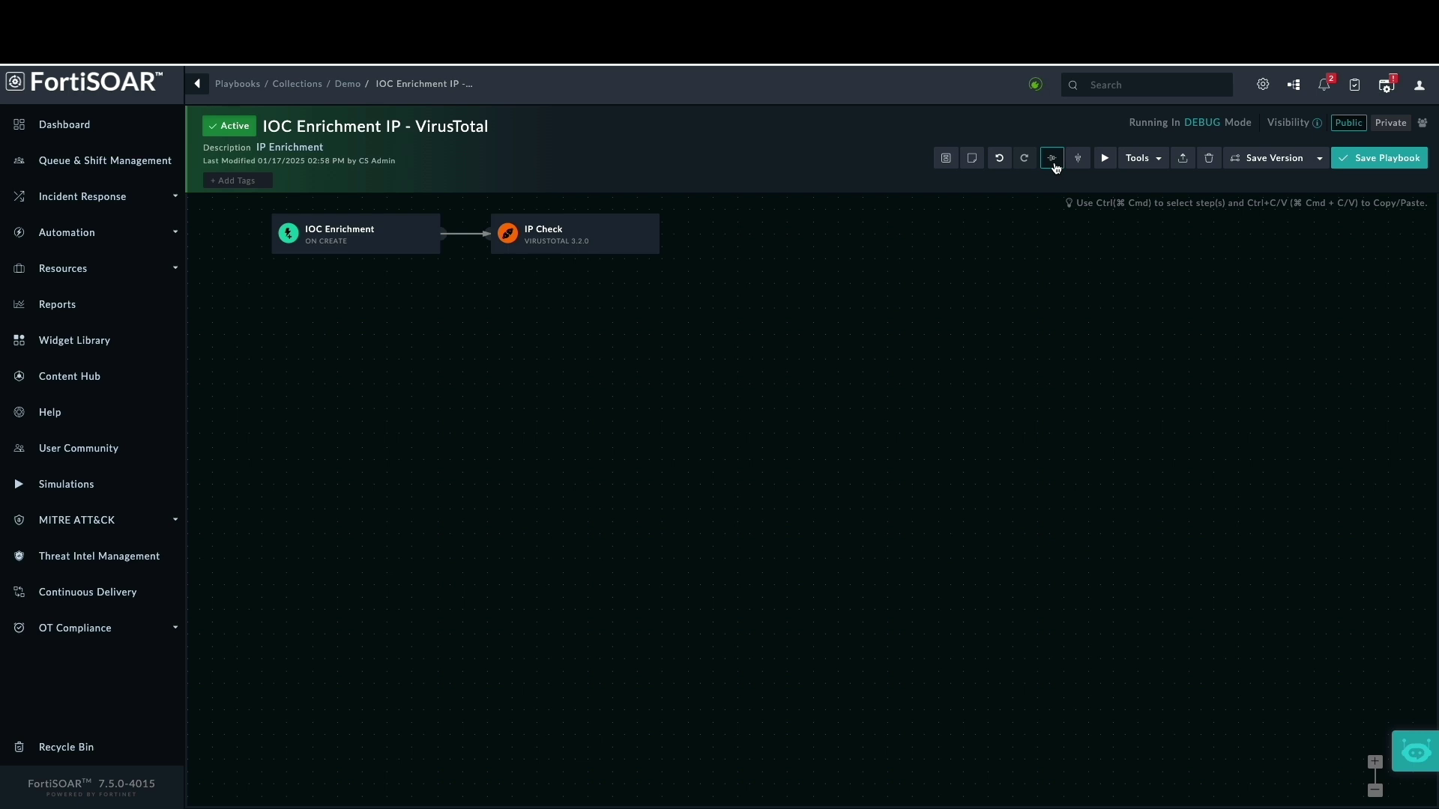
{"action": "left_click", "coordinate": [1079, 165]}
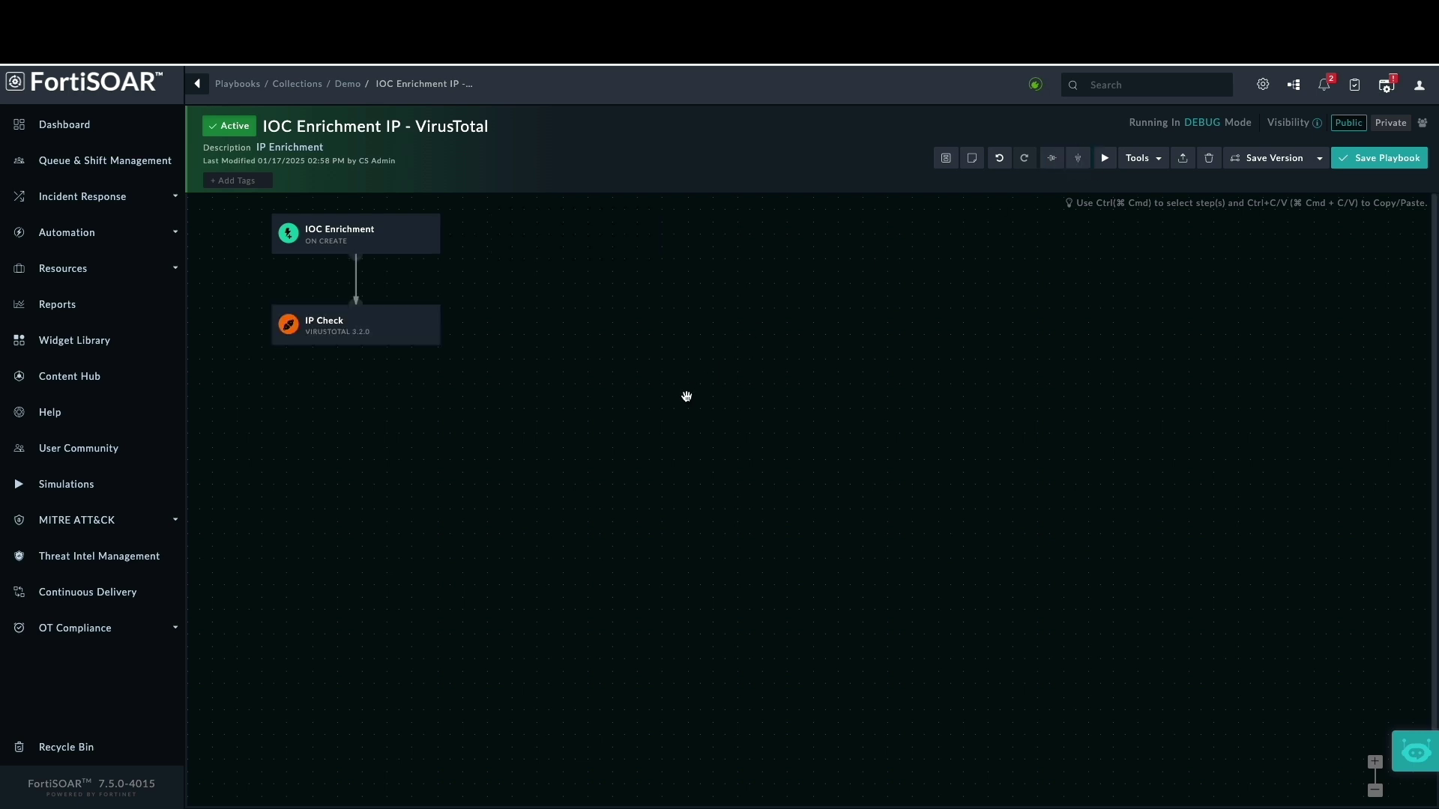
{"action": "left_click", "coordinate": [113, 198]}
{"action": "left_click", "coordinate": [97, 235]}
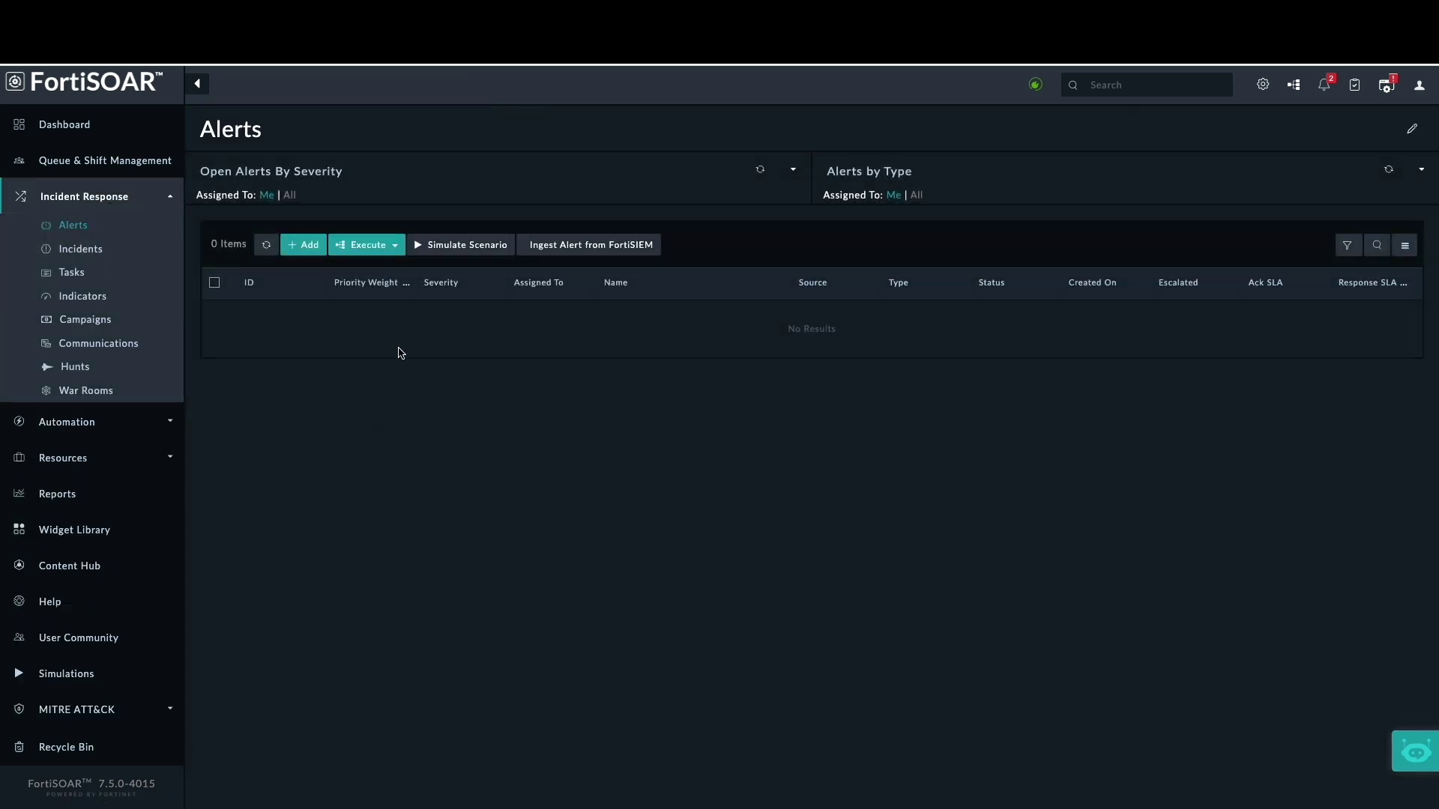
- Ingest a FortiSIEM test alert and open Alert-18, Detected Command and Control from 89.234.157.254
{"action": "left_click", "coordinate": [641, 249]}
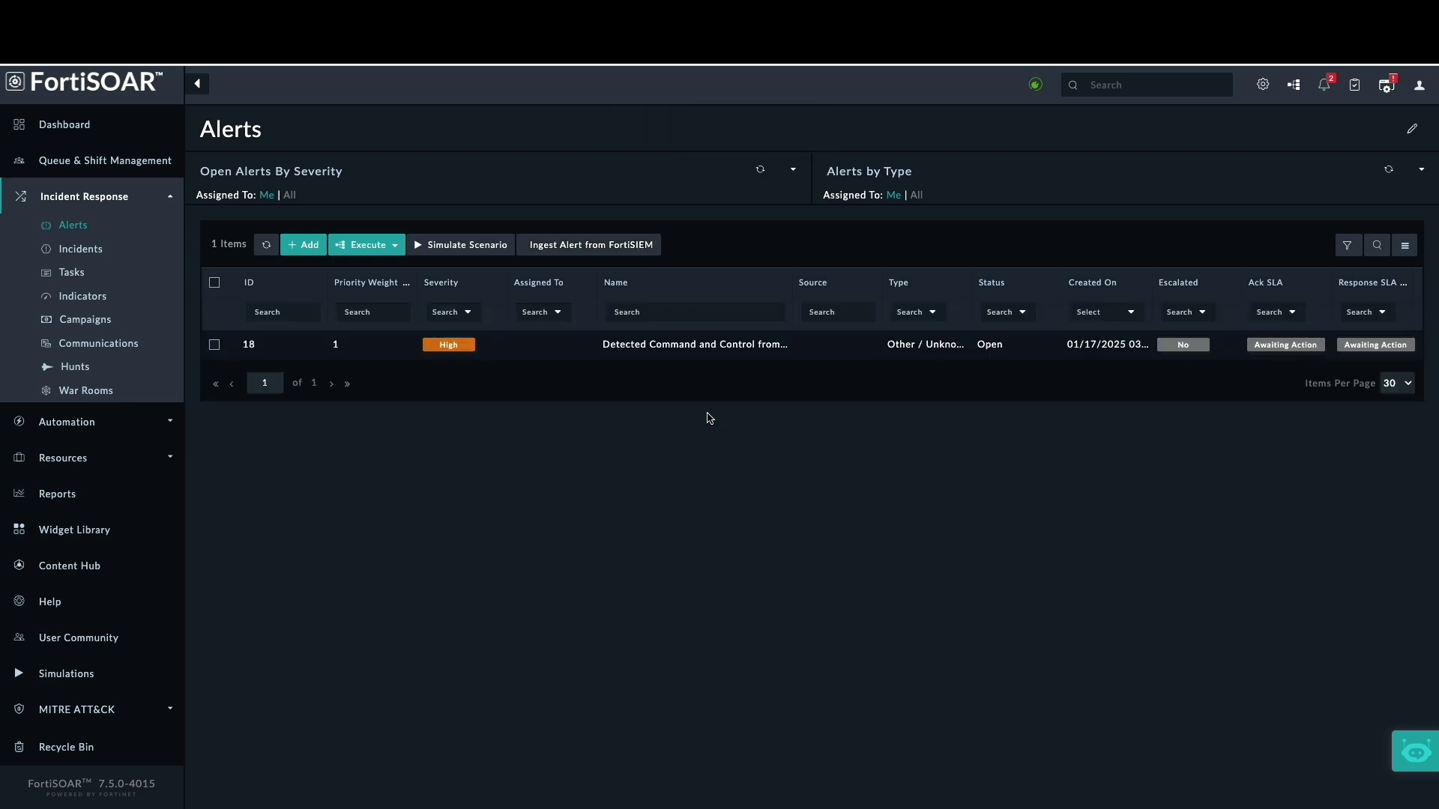
{"action": "left_click_drag", "start_coordinate": [794, 278], "coordinate": [950, 289]}
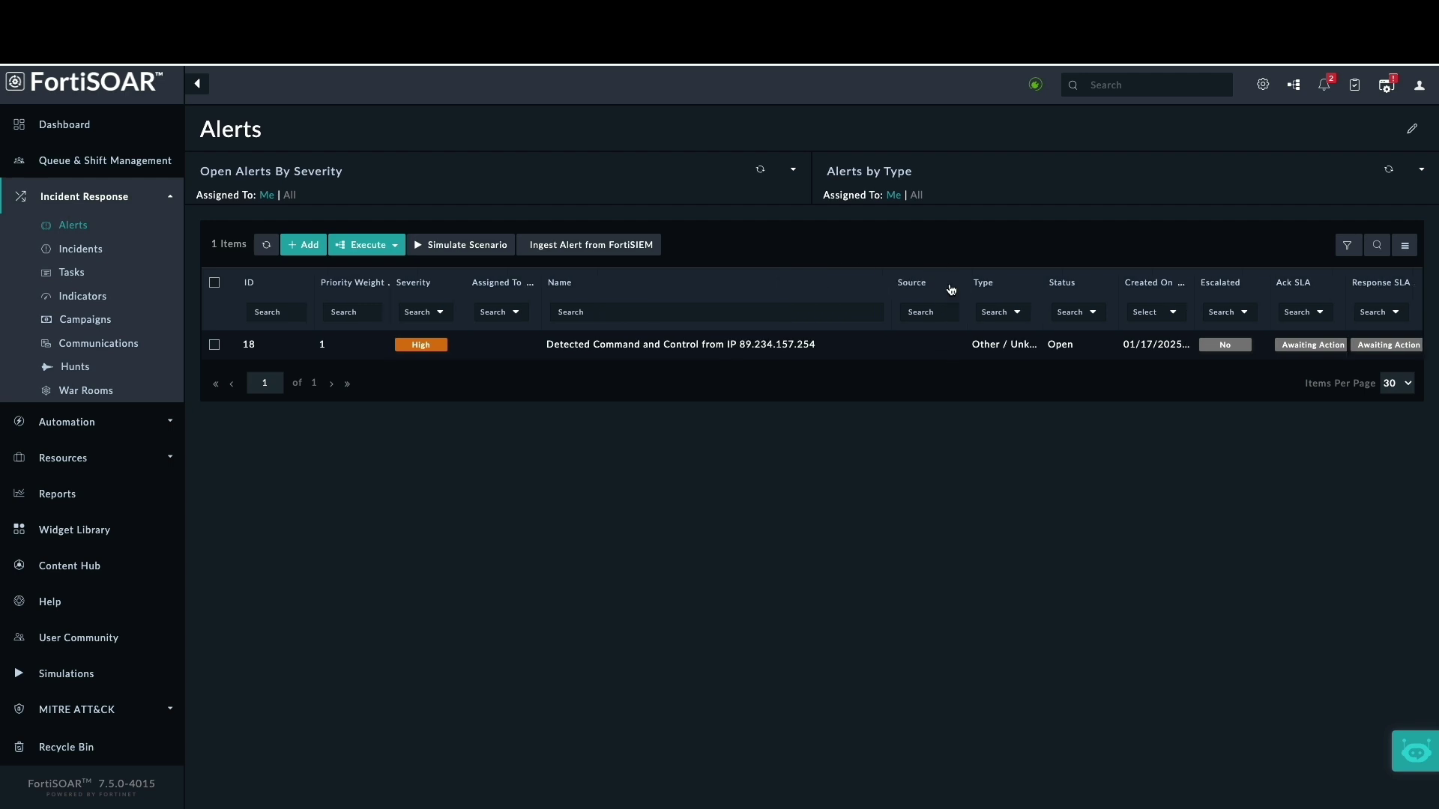
{"action": "left_click", "coordinate": [730, 348]}
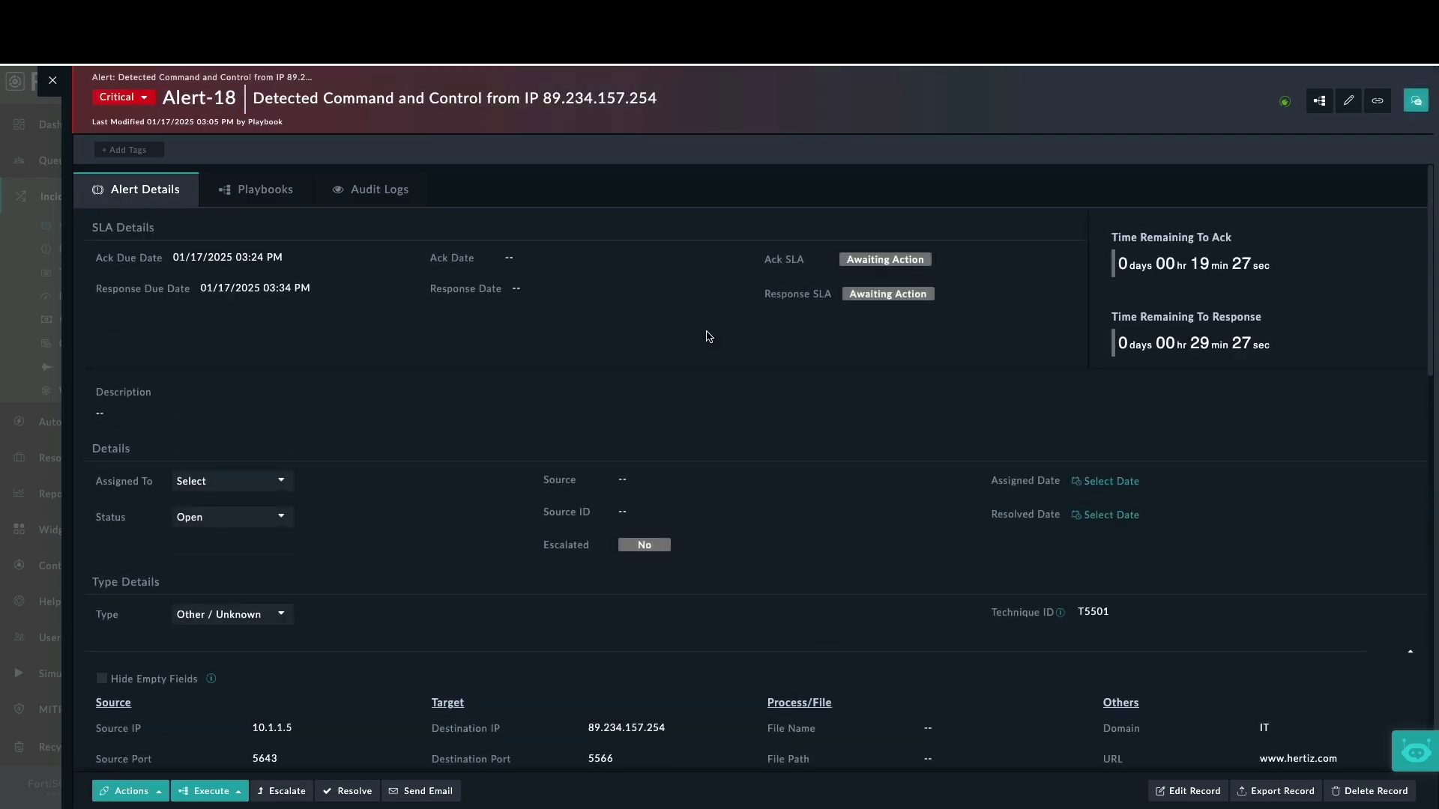
{"action": "scroll", "coordinate": [322, 292], "scroll_direction": "down", "scroll_amount": 9}
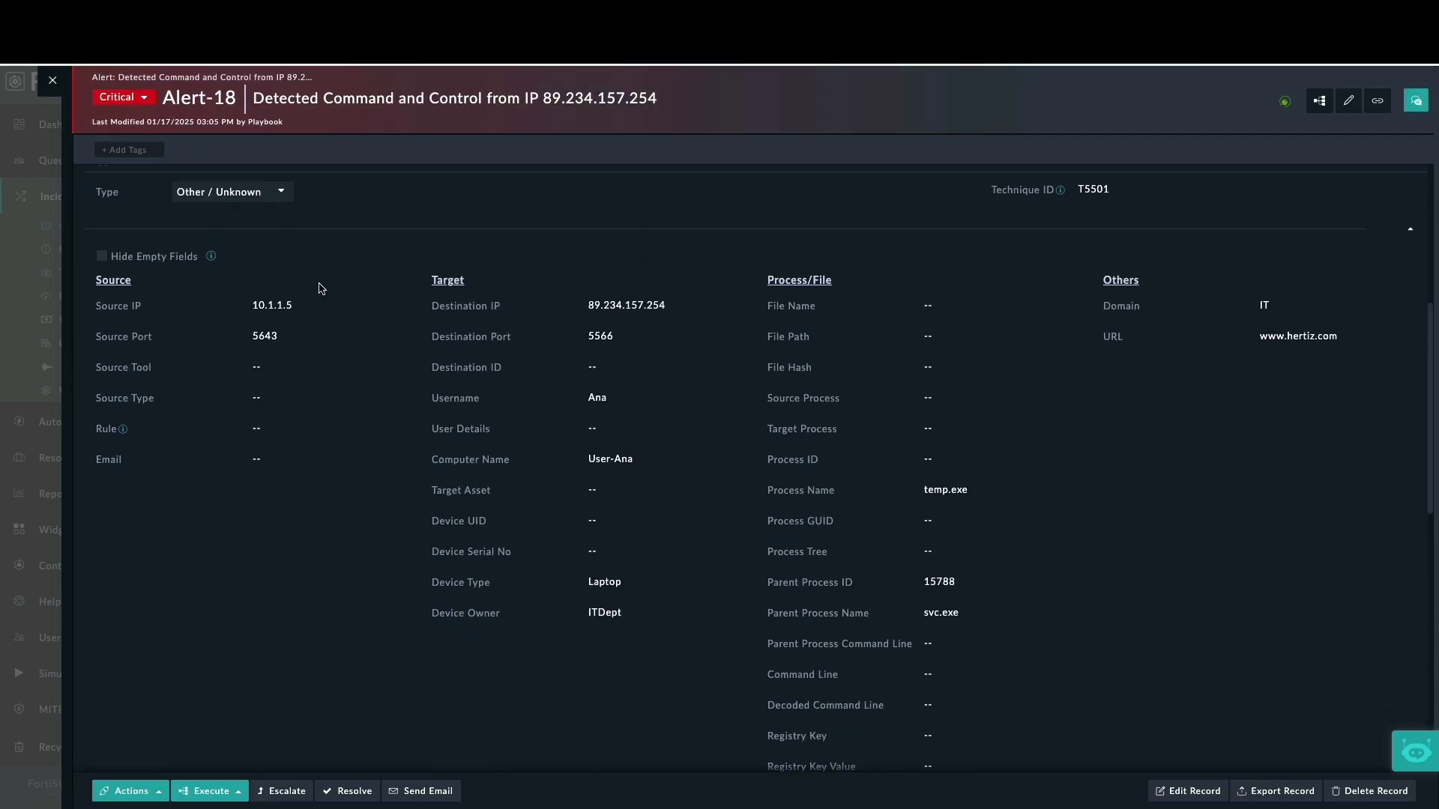
{"action": "scroll", "coordinate": [322, 288], "scroll_direction": "down", "scroll_amount": 3}
{"action": "scroll", "coordinate": [322, 289], "scroll_direction": "up", "scroll_amount": 8}
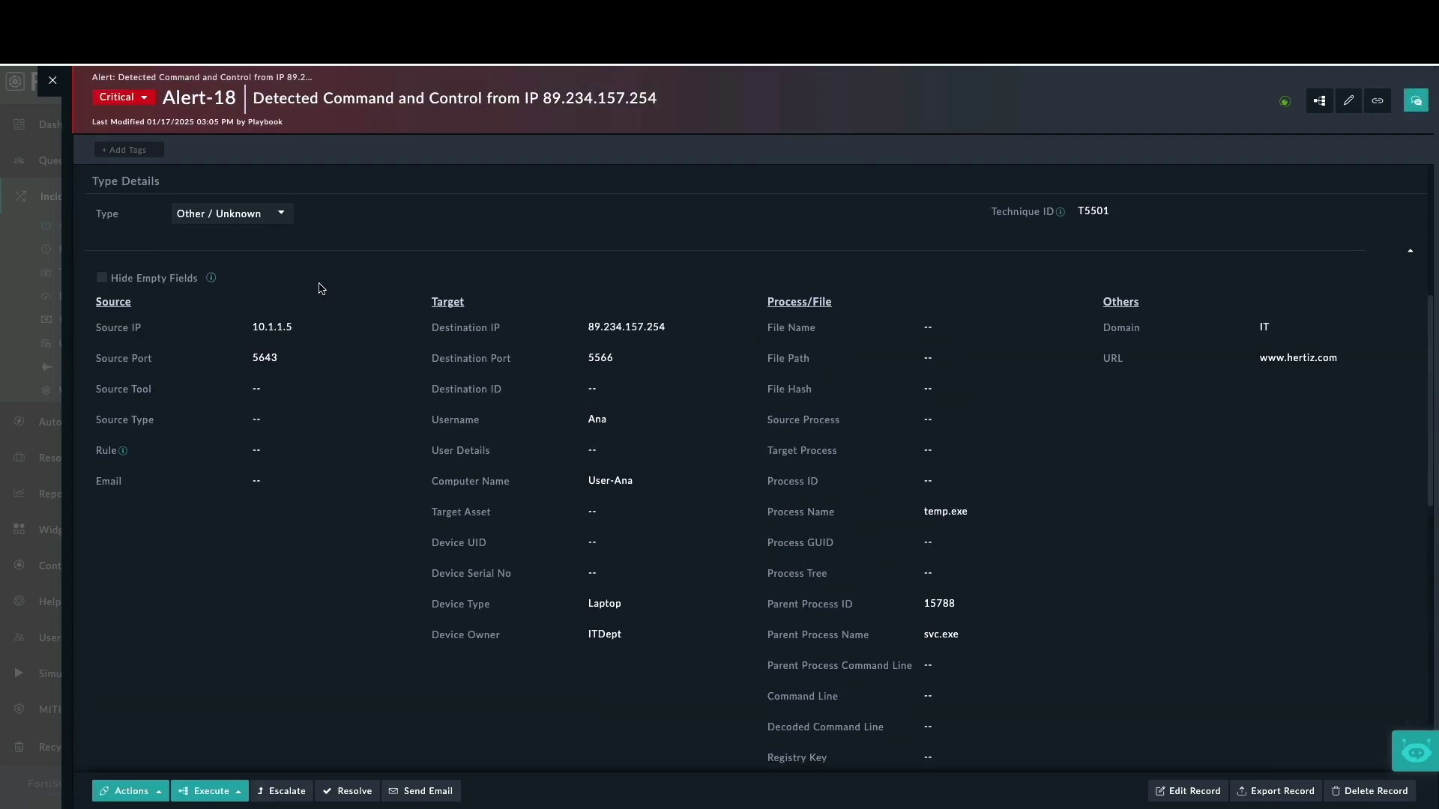
{"action": "scroll", "coordinate": [322, 288], "scroll_direction": "down", "scroll_amount": 2}
{"action": "scroll", "coordinate": [321, 289], "scroll_direction": "down", "scroll_amount": 8}
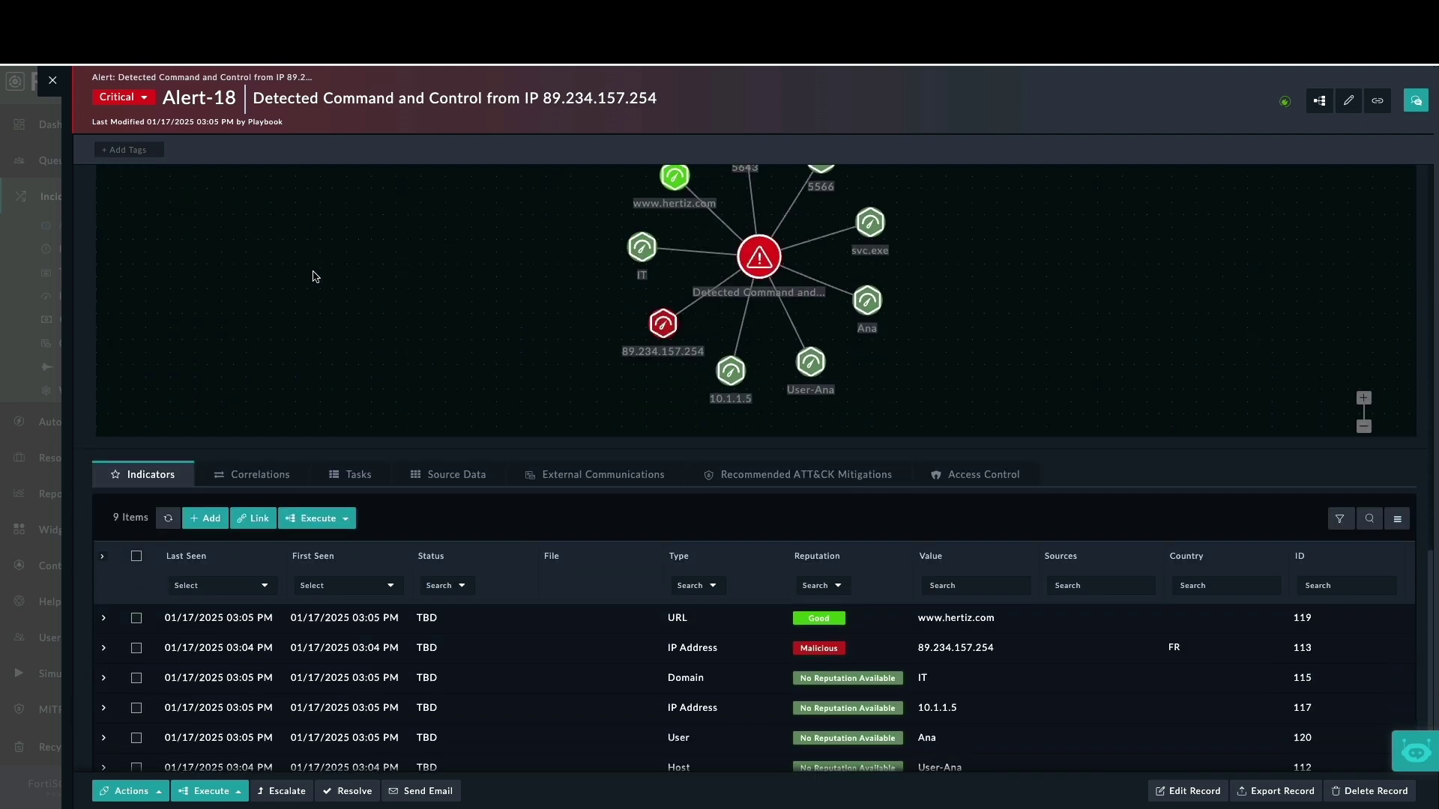
- Expand the alert's 89.234.157.254 indicator to confirm it is Malicious with 12/94 VirusTotal detections
{"action": "scroll", "coordinate": [321, 595], "scroll_direction": "down", "scroll_amount": 4}
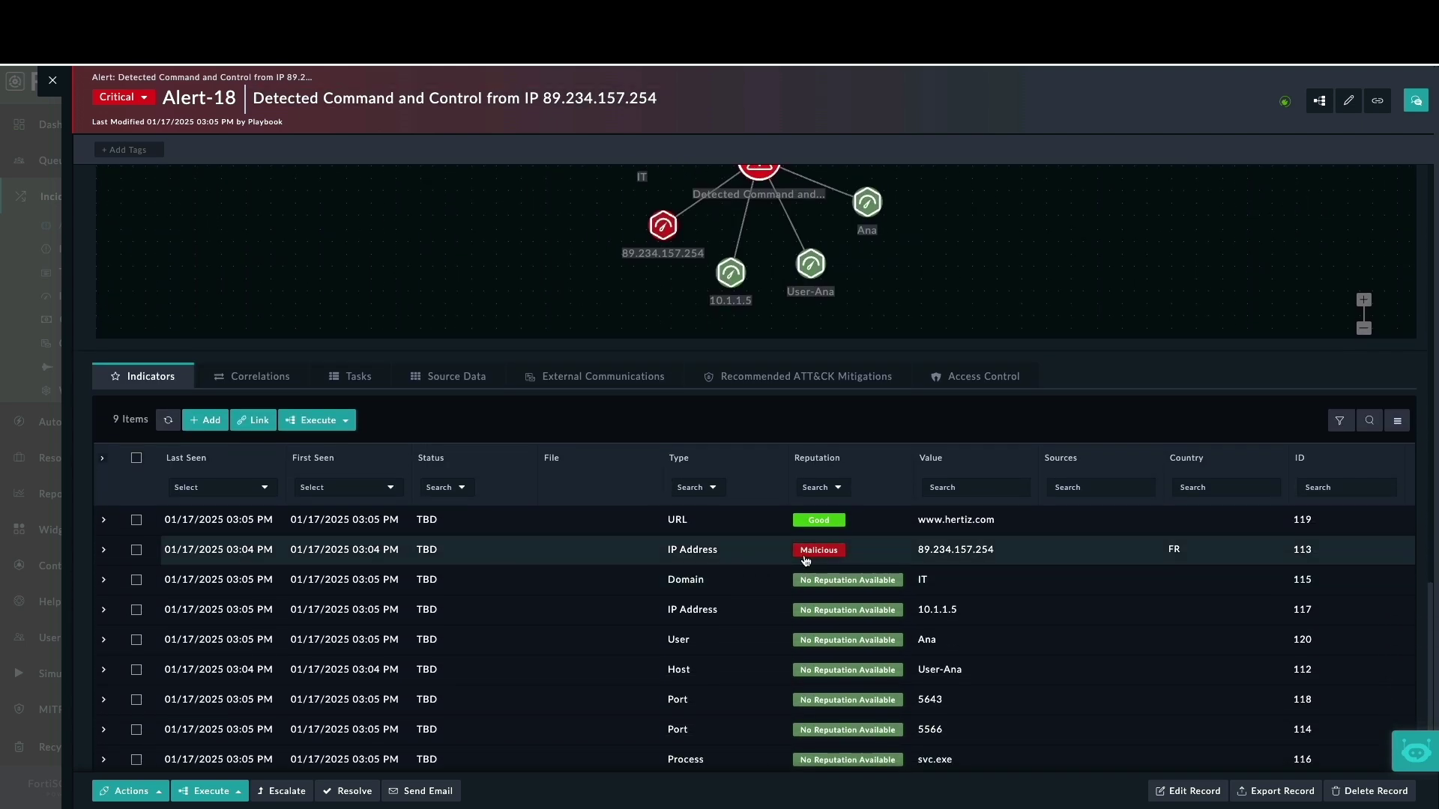
{"action": "left_click", "coordinate": [105, 550]}
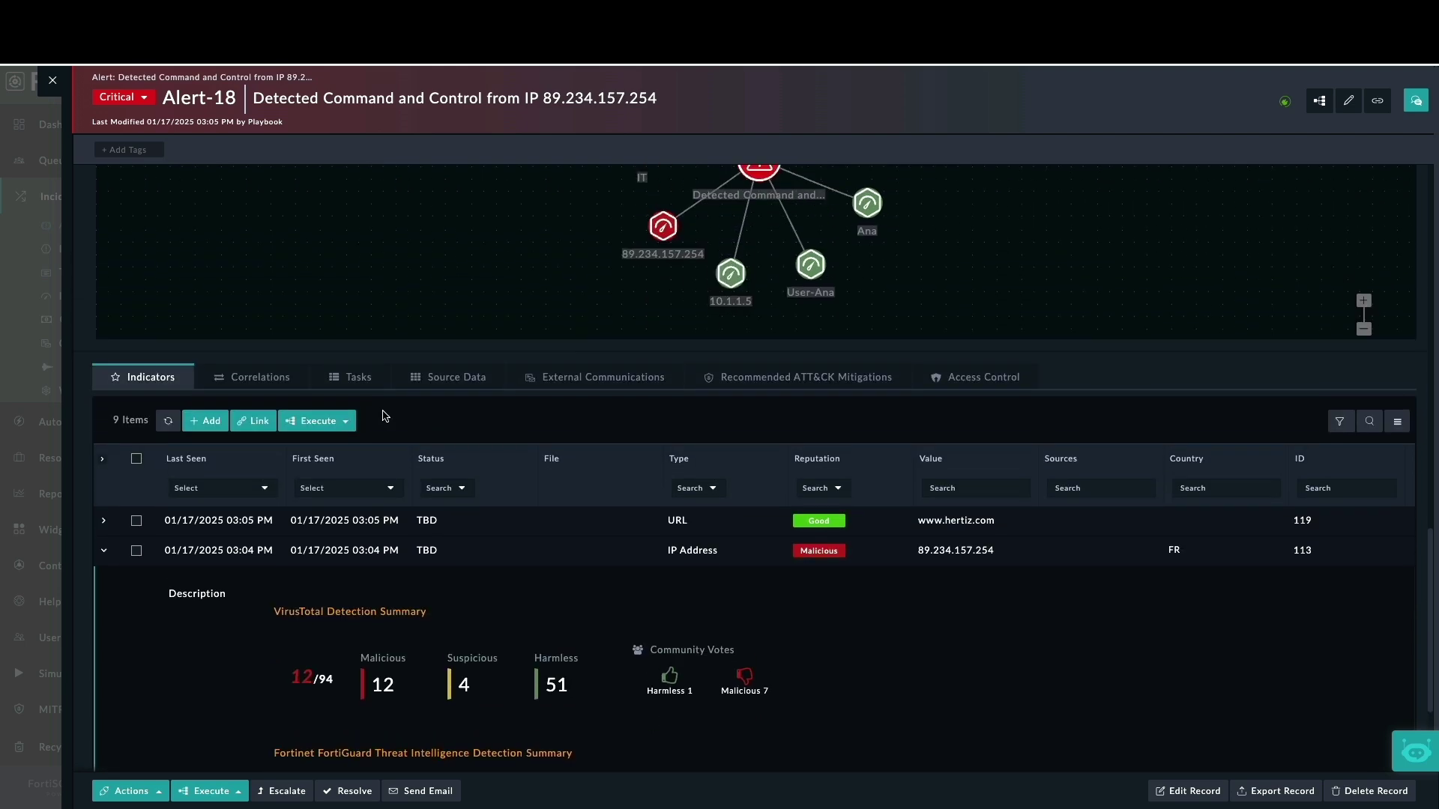
{"action": "scroll", "coordinate": [334, 318], "scroll_direction": "up", "scroll_amount": 1}
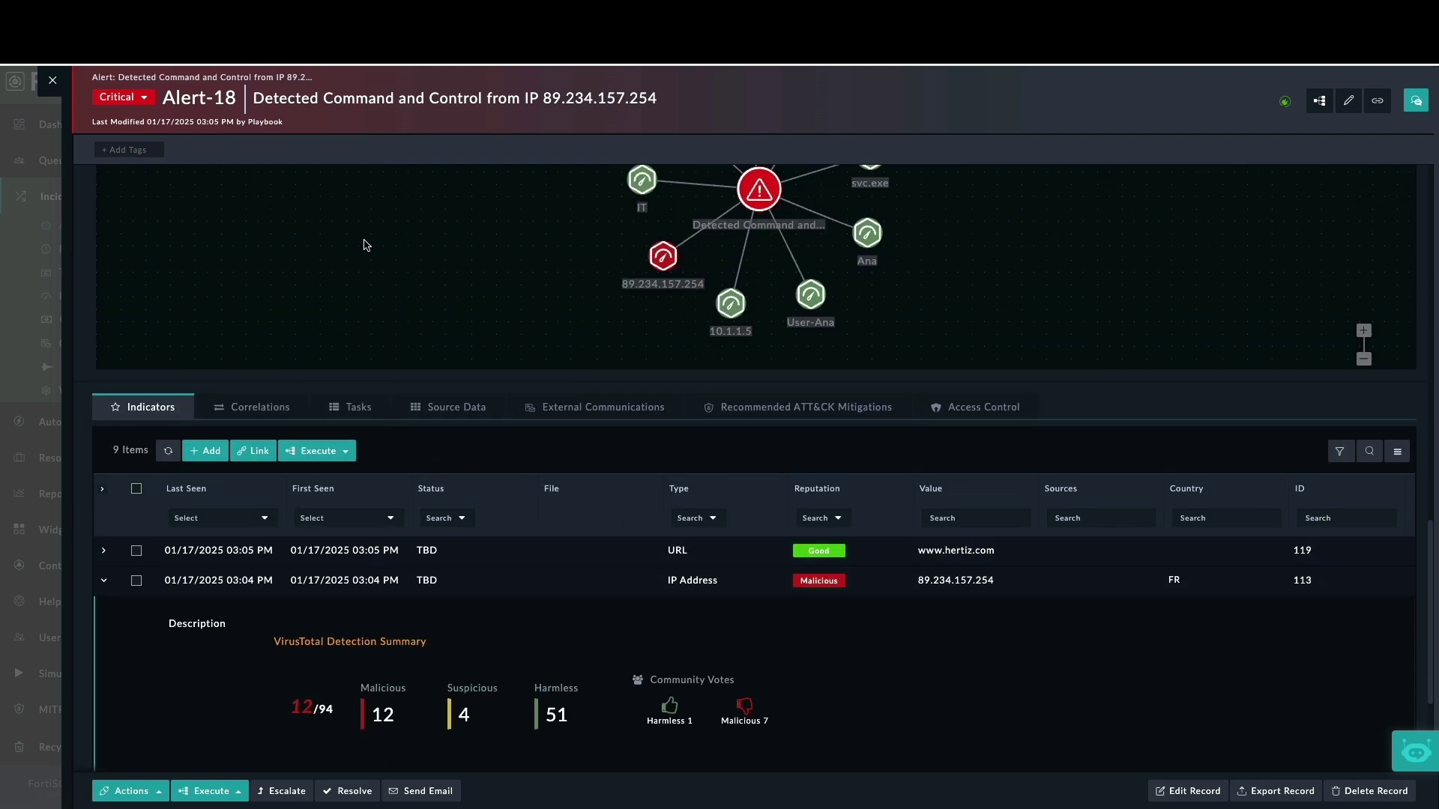
- Review indicator 113's detection summary in the Indicators list, then bring up the Executed Playbook Logs
{"action": "left_click", "coordinate": [53, 80]}
{"action": "left_click", "coordinate": [84, 297]}
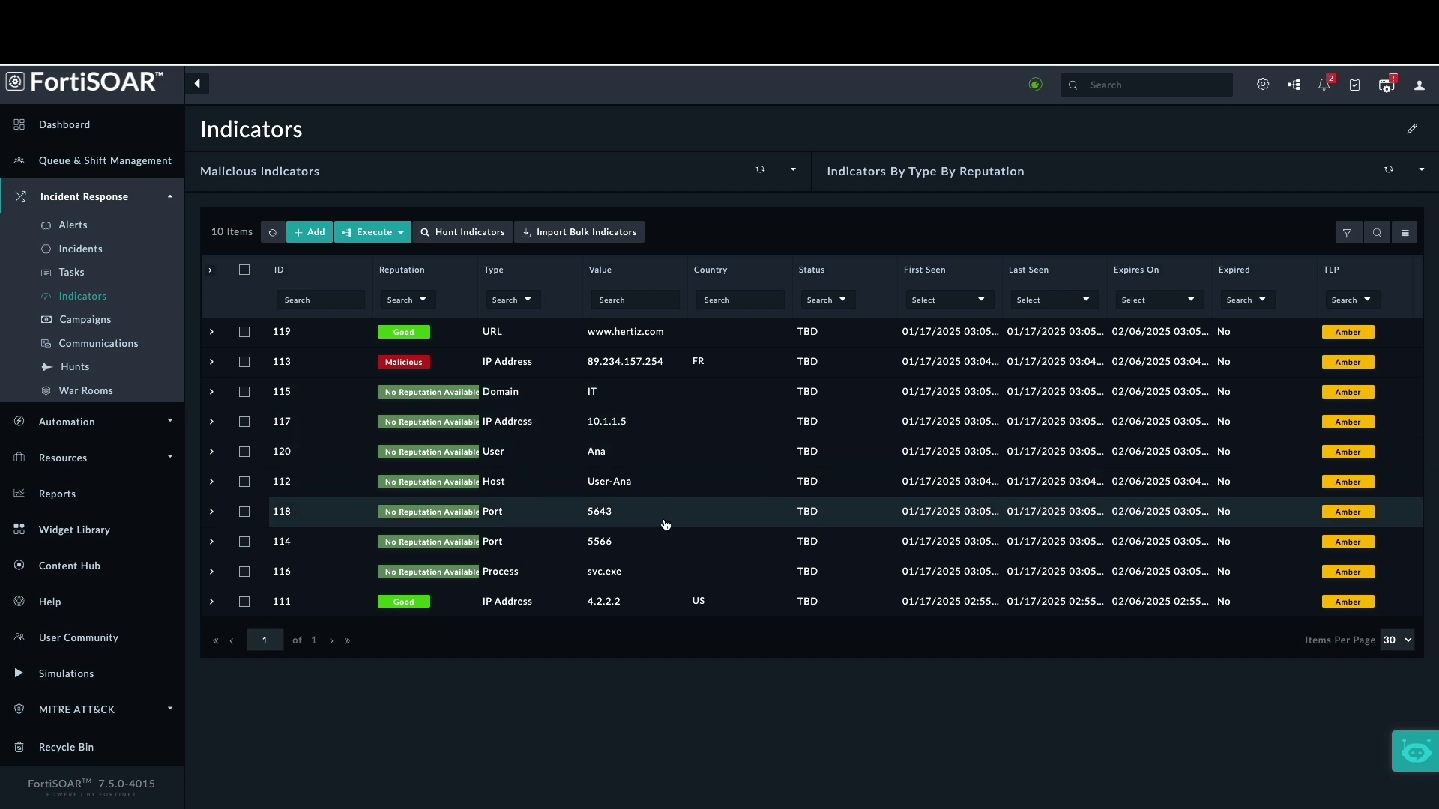
{"action": "left_click", "coordinate": [213, 365]}
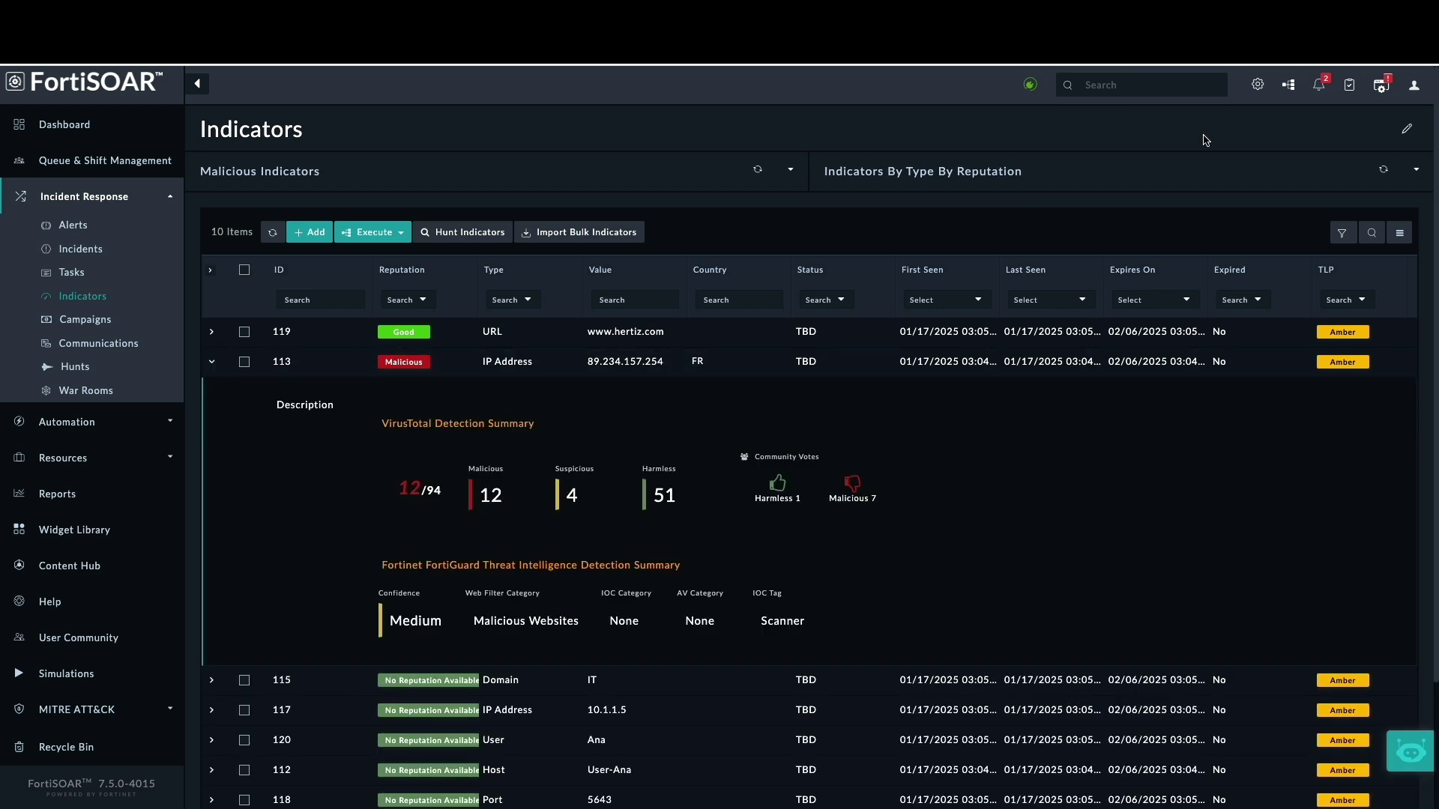
{"action": "left_click", "coordinate": [1289, 85]}
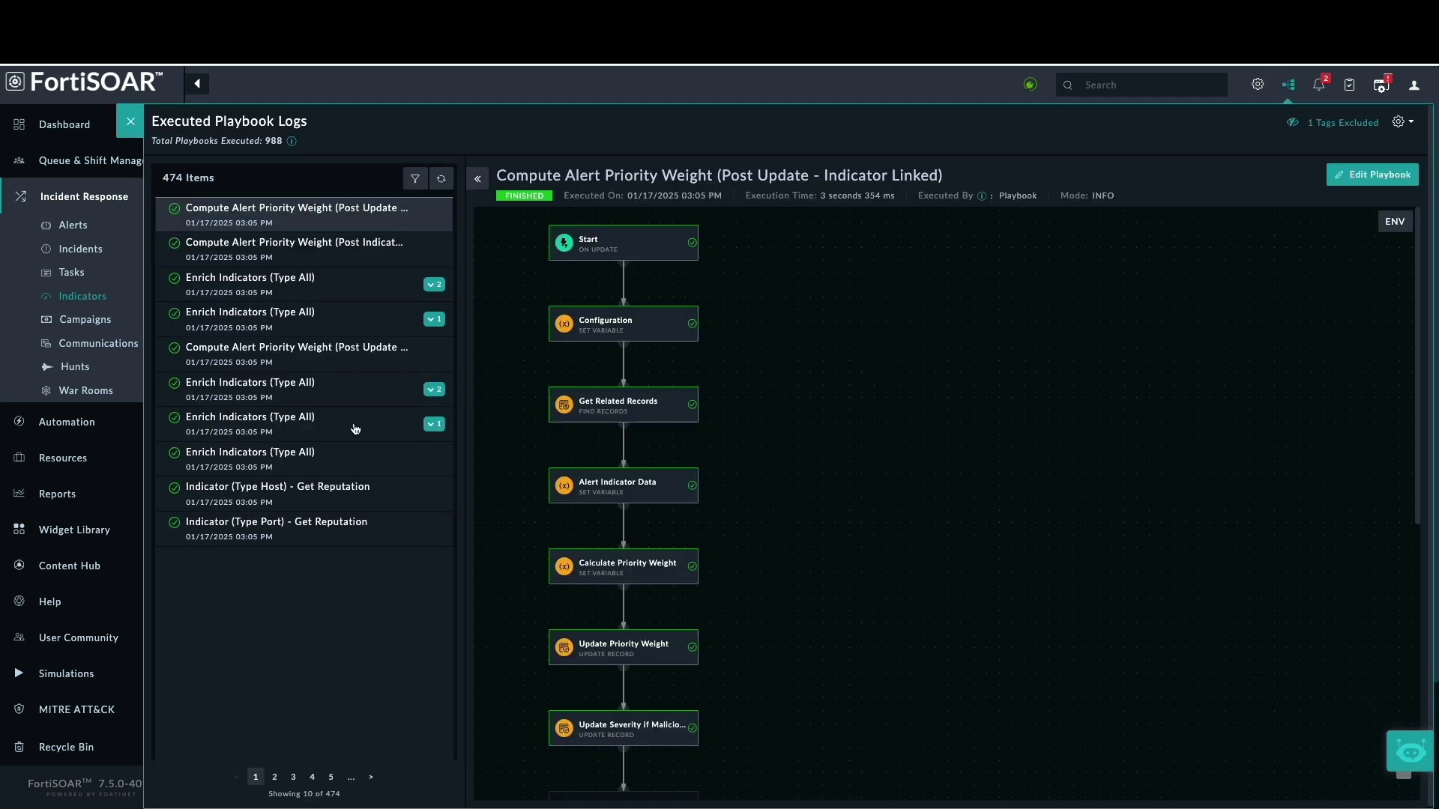
- On page 2, drill the IOC Enrichment IP - VirusTotal run's IP Check output down to last_analysis_stats' malicious count
{"action": "left_click", "coordinate": [275, 779]}
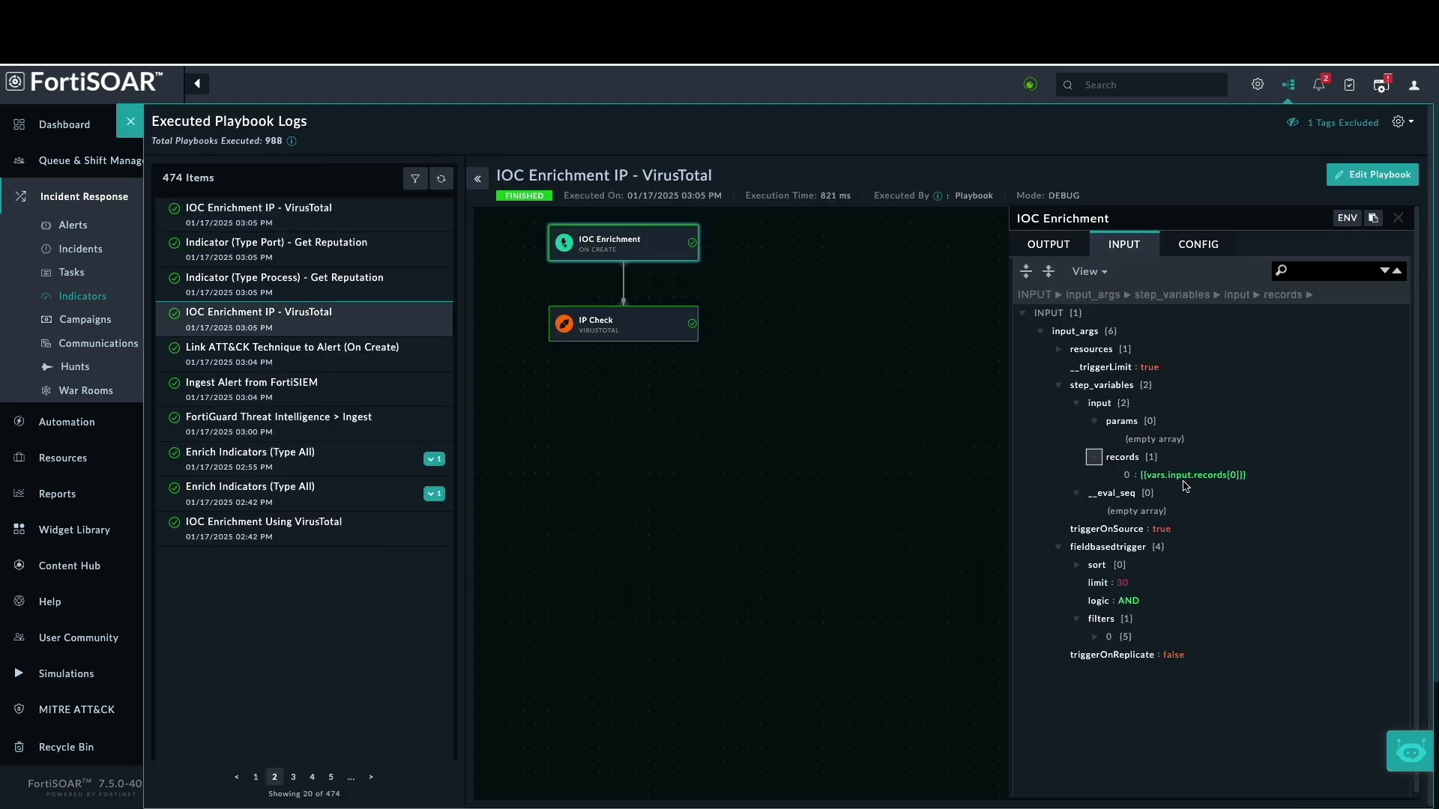
{"action": "left_click", "coordinate": [644, 330]}
{"action": "left_click", "coordinate": [1040, 332]}
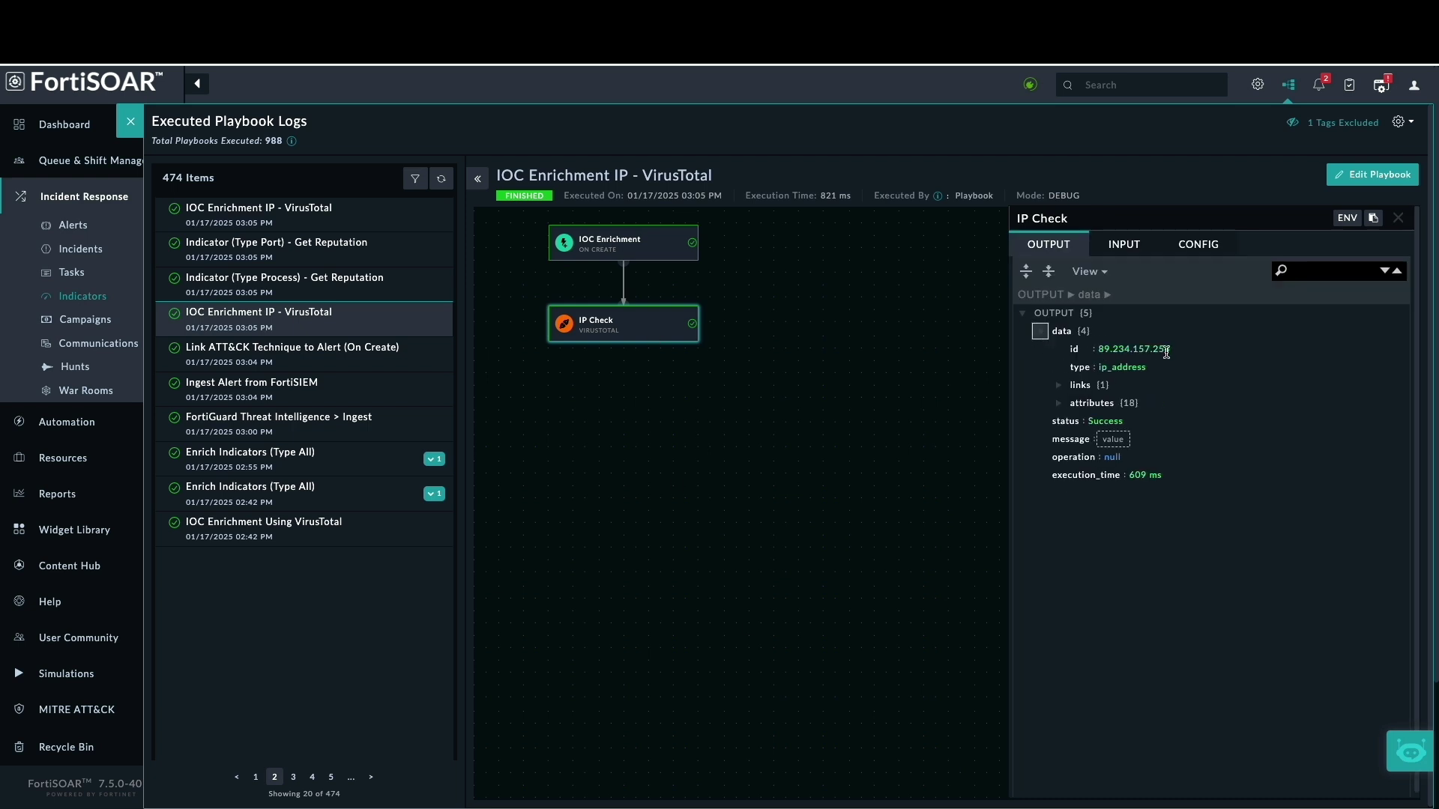
{"action": "left_click", "coordinate": [1058, 385]}
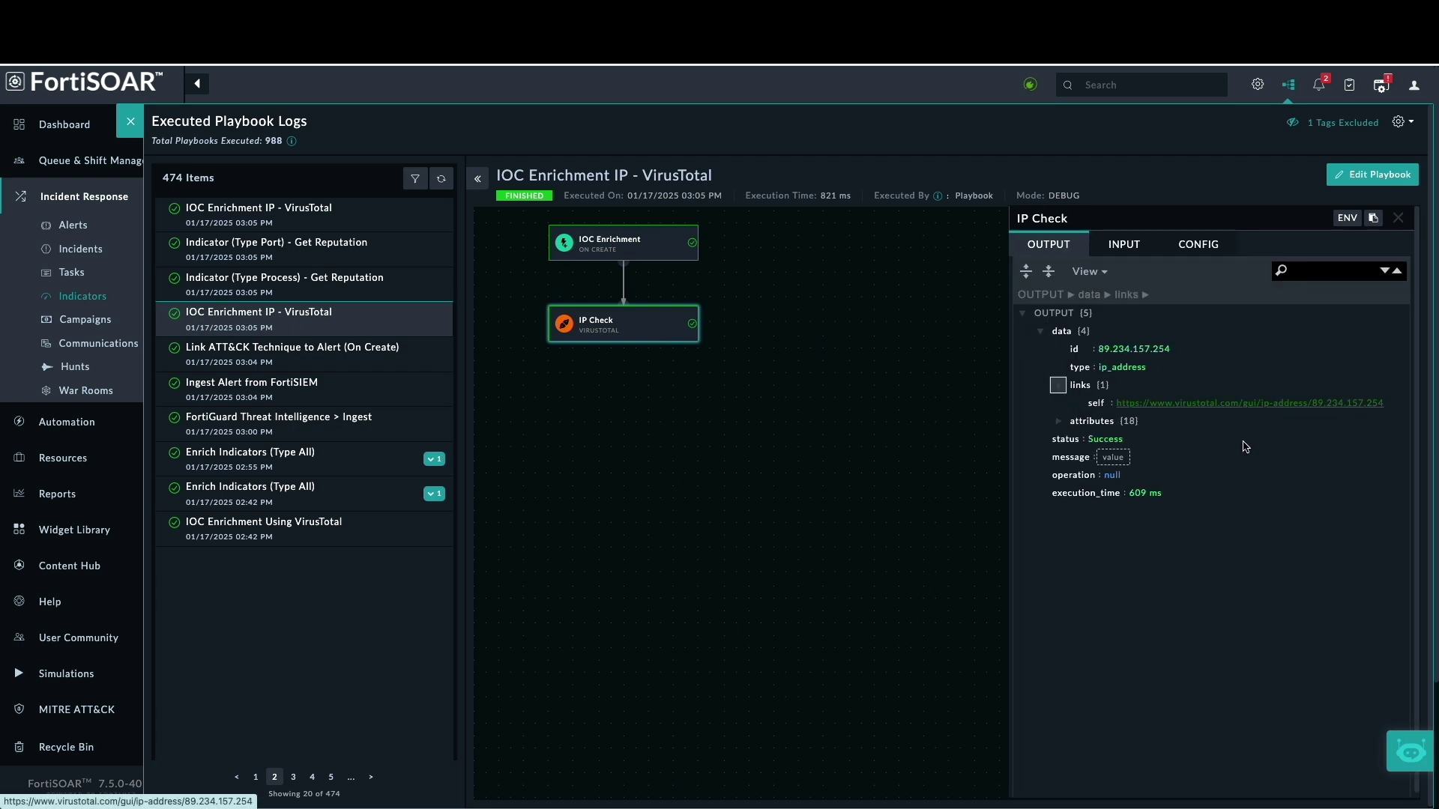
{"action": "left_click", "coordinate": [1059, 421]}
{"action": "scroll", "coordinate": [1158, 608], "scroll_direction": "down", "scroll_amount": 1}
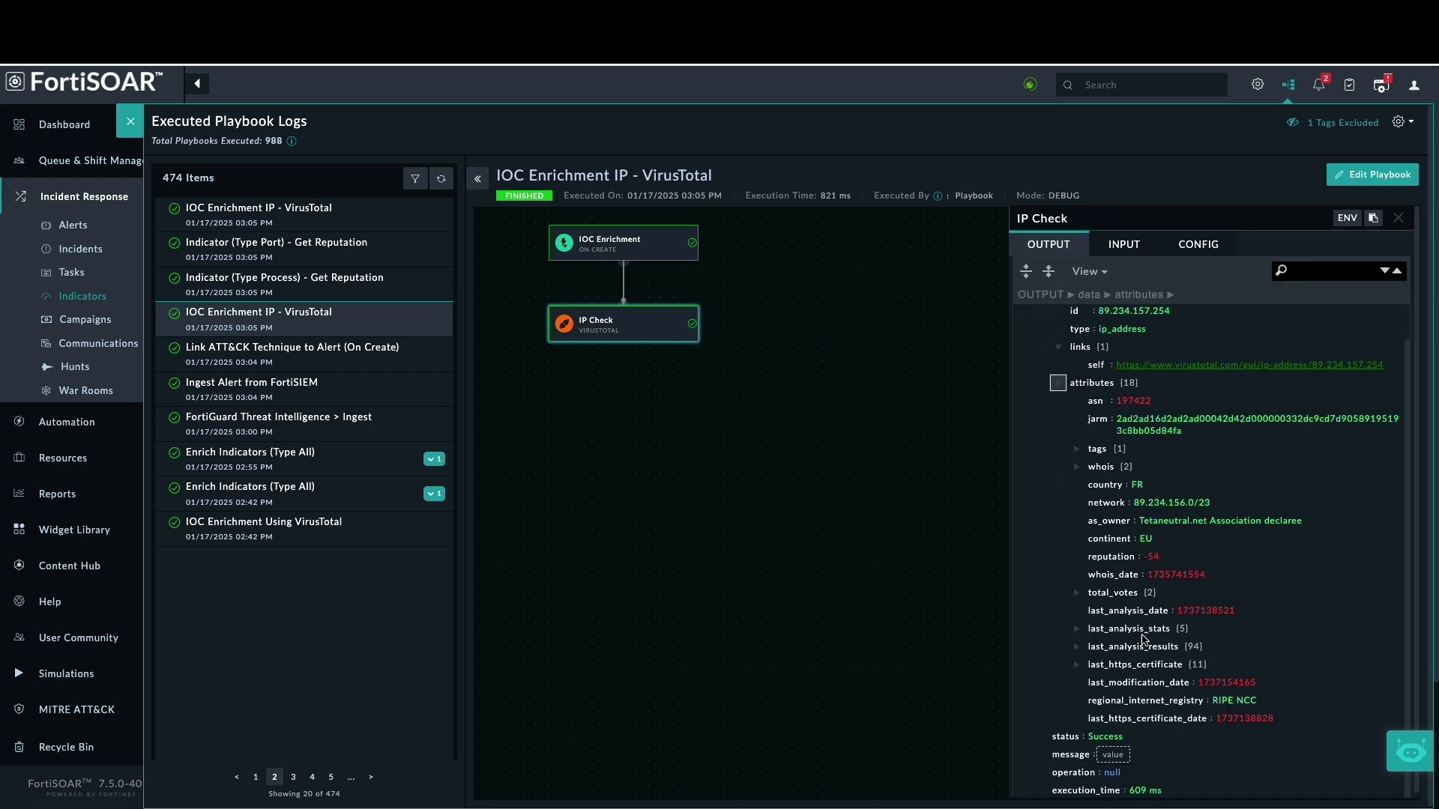
{"action": "left_click", "coordinate": [1077, 629]}
{"action": "left_click_drag", "start_coordinate": [1122, 683], "coordinate": [1176, 689]}
{"action": "scroll", "coordinate": [1313, 390], "scroll_direction": "up", "scroll_amount": 1}
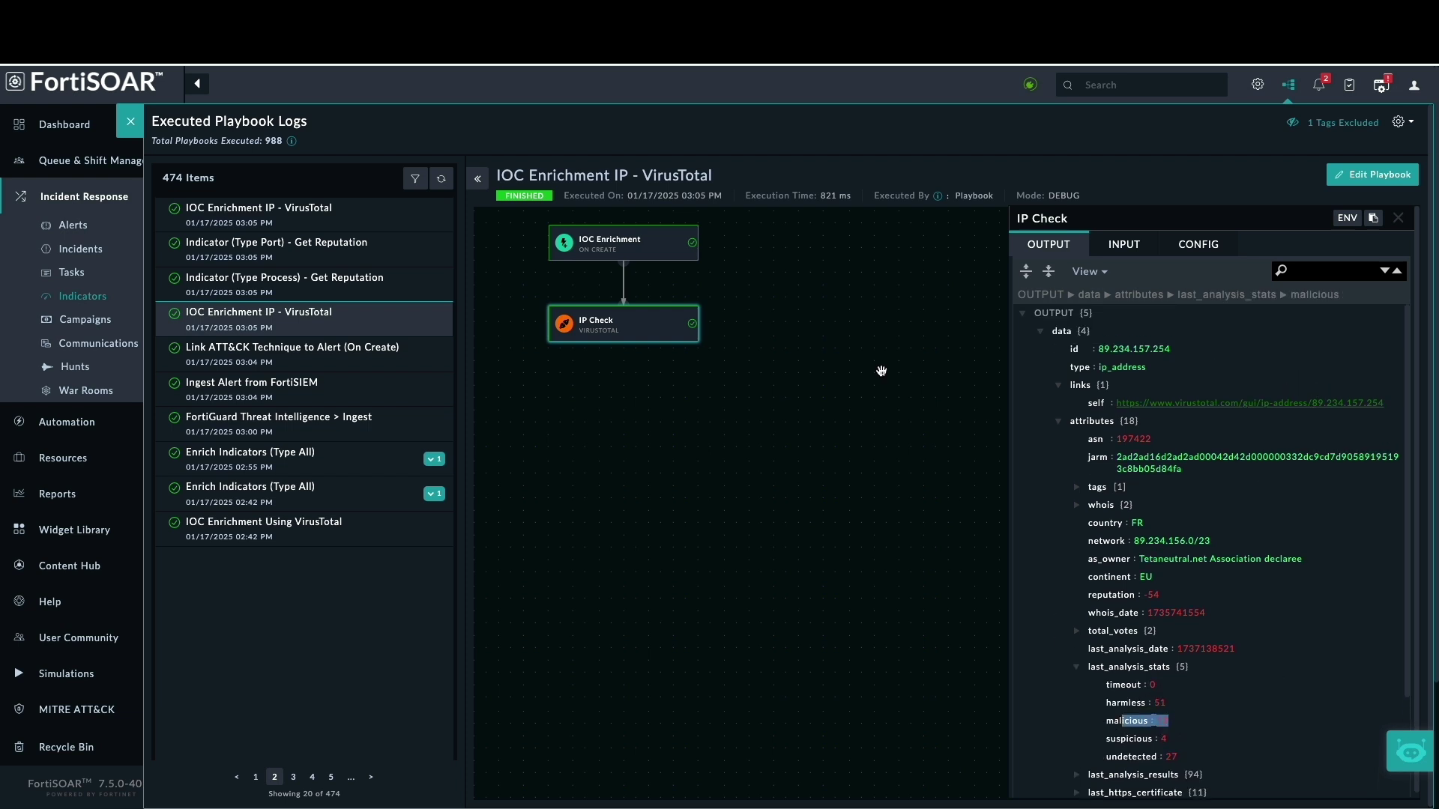